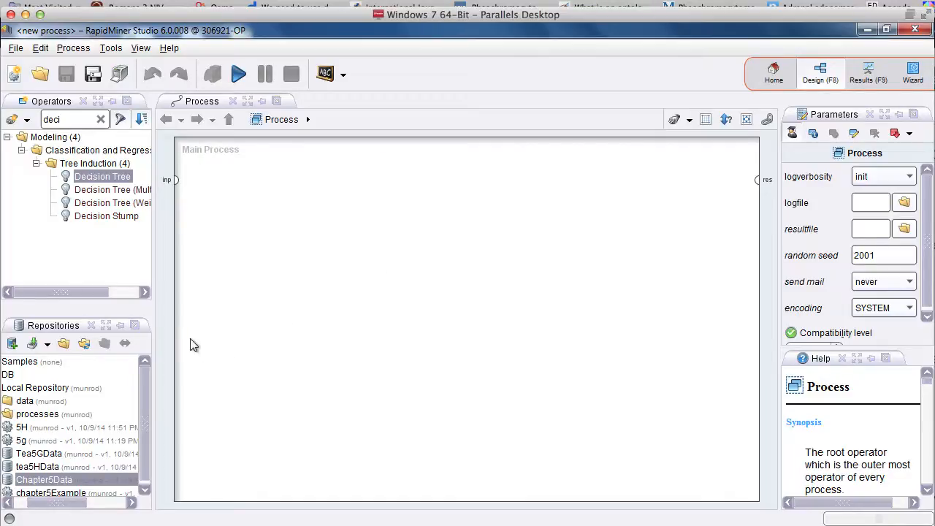
# Add the Chapter5Data repository entry to the main process and connect its output to the first result port
pyautogui.click(35, 343)
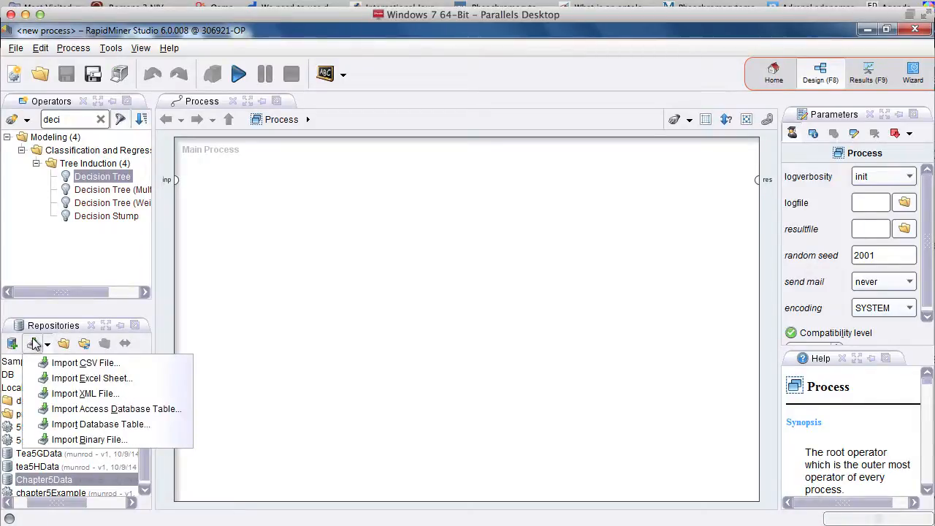
pyautogui.click(238, 328)
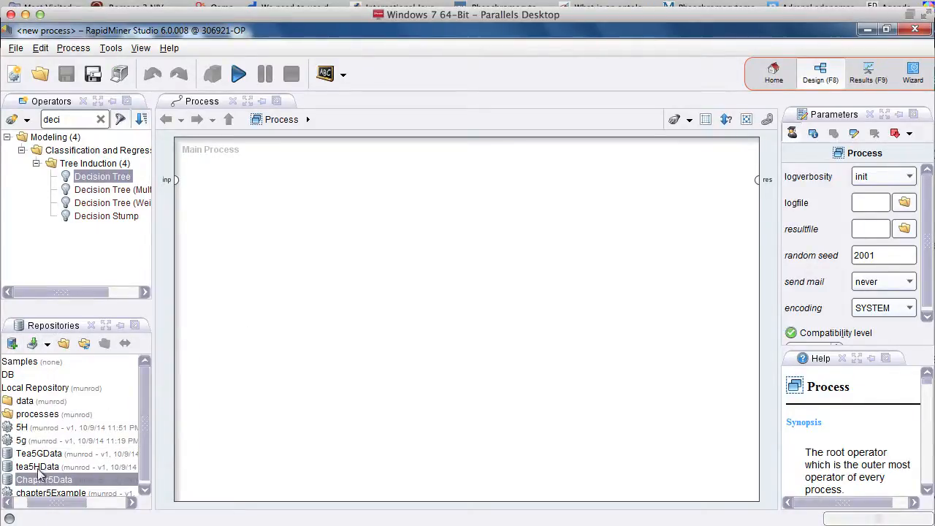
pyautogui.moveTo(21, 482); pyautogui.dragTo(759, 181)
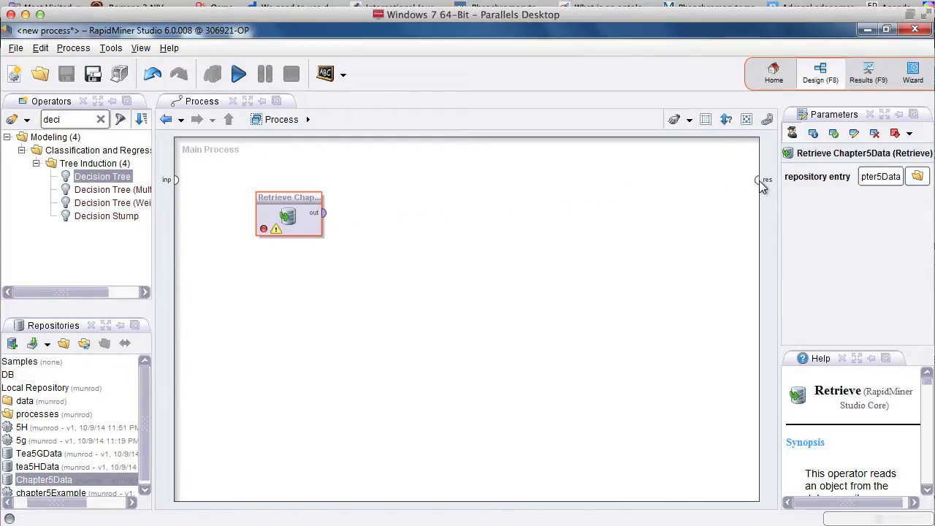
pyautogui.click(759, 181)
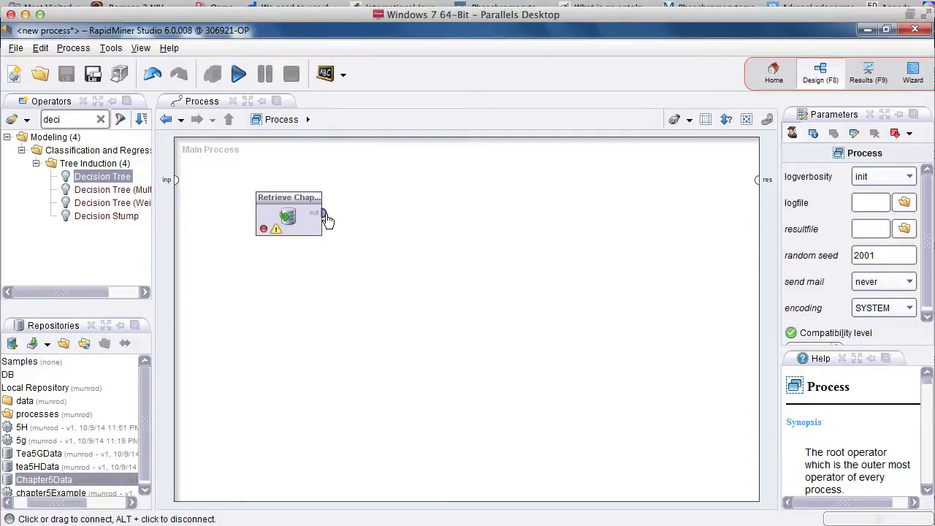
pyautogui.moveTo(324, 212); pyautogui.dragTo(760, 184)
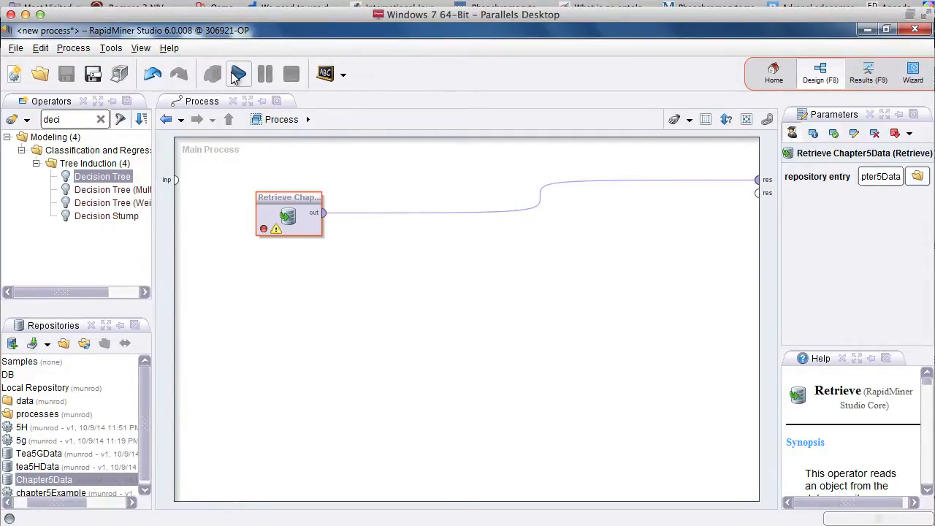
# Run the process and review the attribute statistics and the scatter chart of Age against Elapsed_Time
pyautogui.click(237, 76)
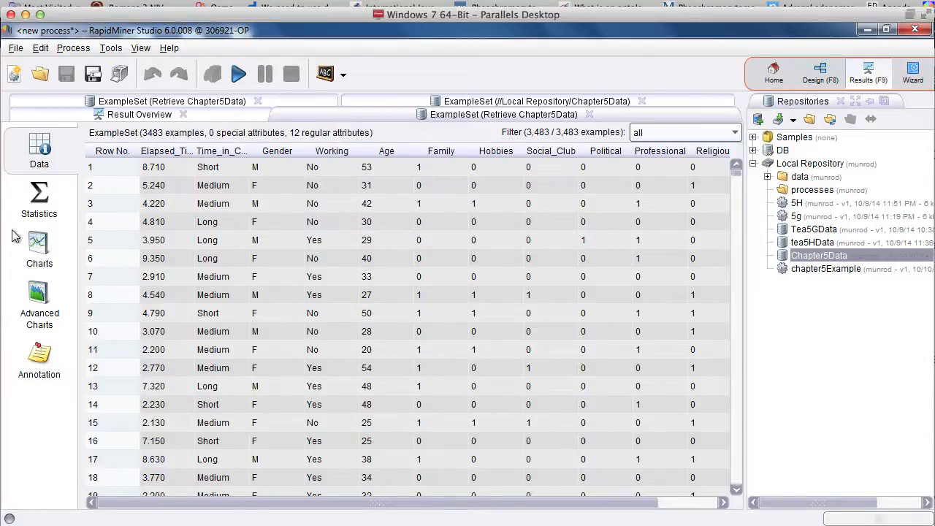
pyautogui.click(39, 201)
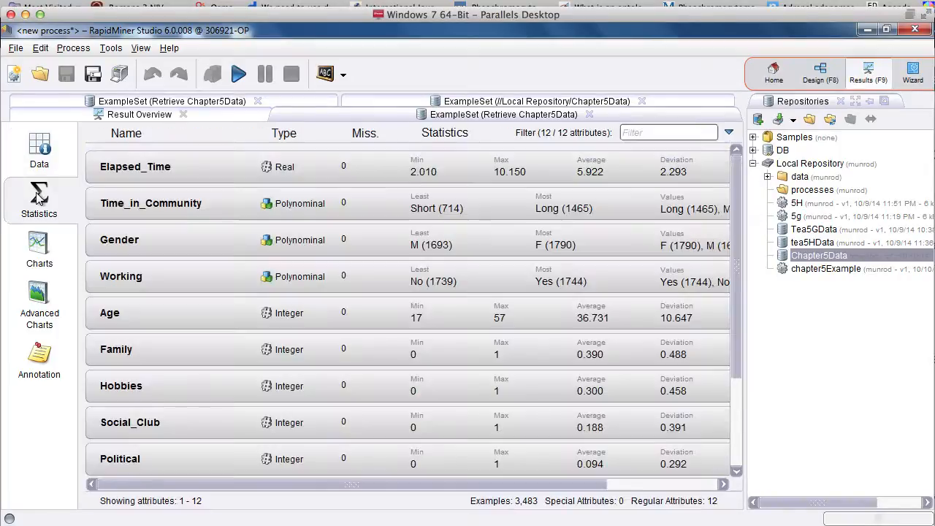
pyautogui.click(39, 248)
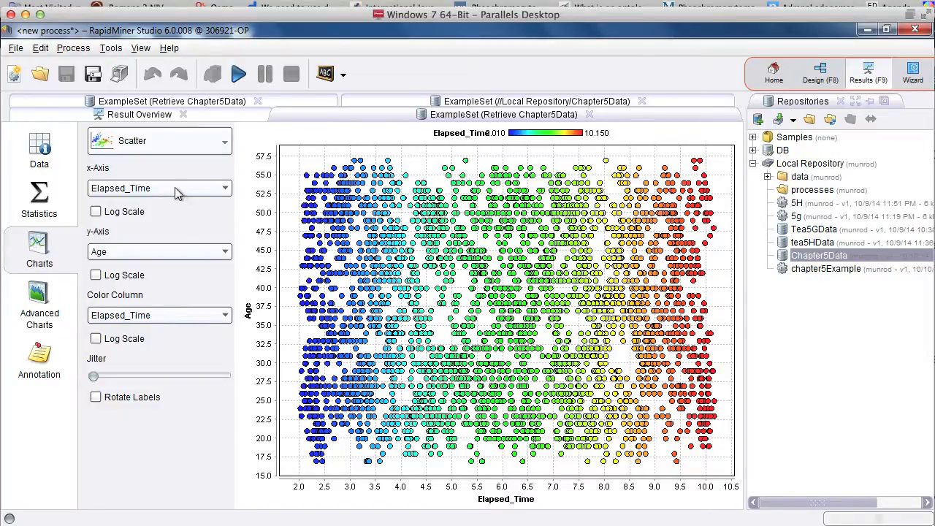
pyautogui.click(164, 253)
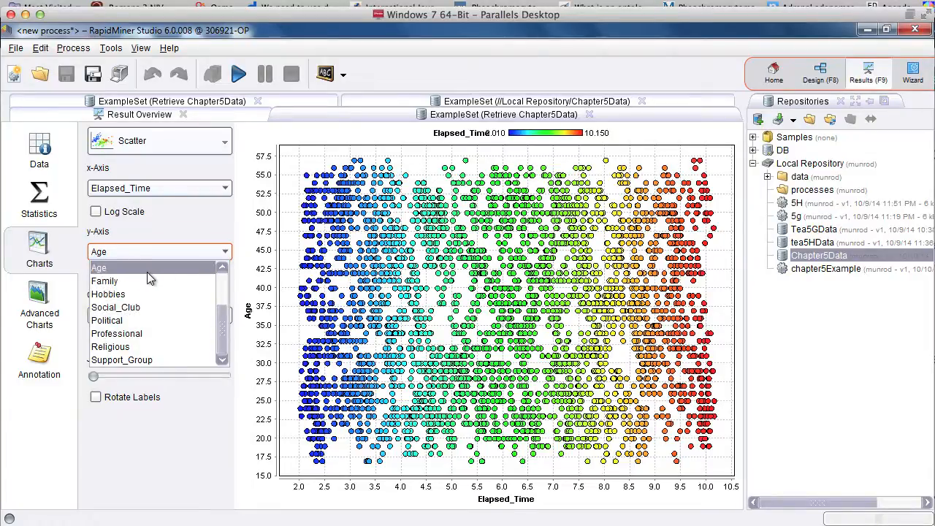
pyautogui.click(147, 271)
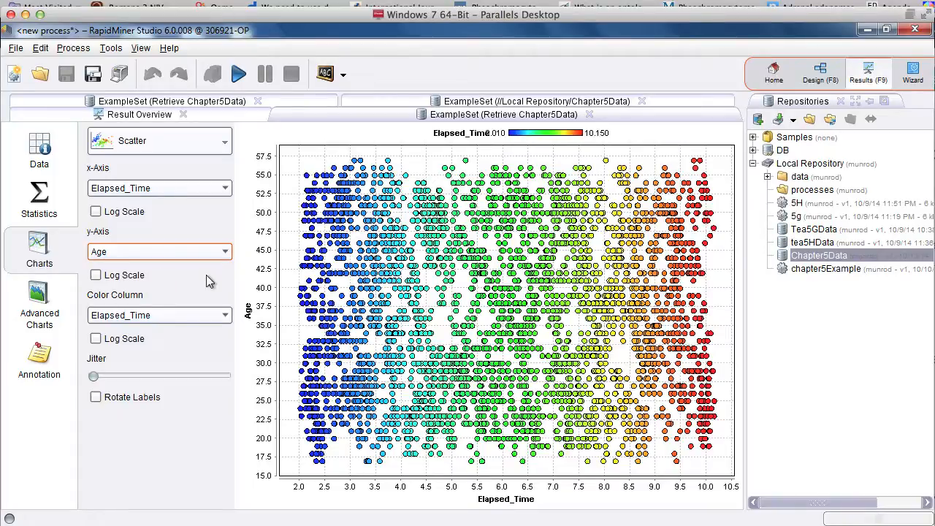
# Find the Select Attributes operator, add it to the process design and connect the Chapter5Data output to its example set input
pyautogui.click(816, 83)
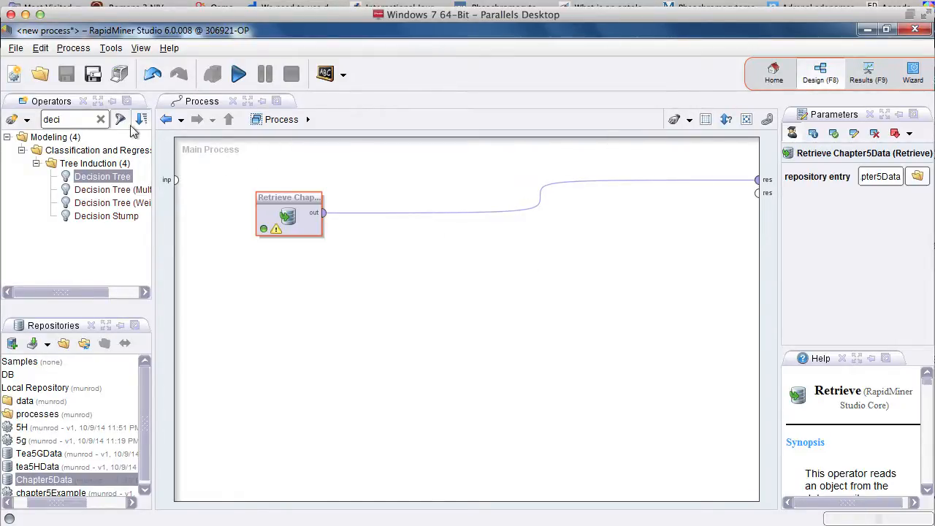
pyautogui.click(101, 120)
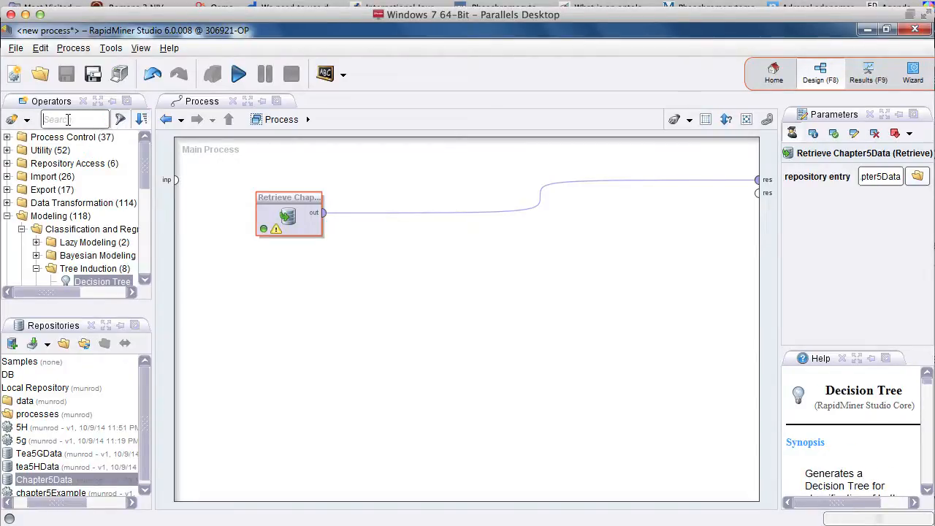
pyautogui.write('select')
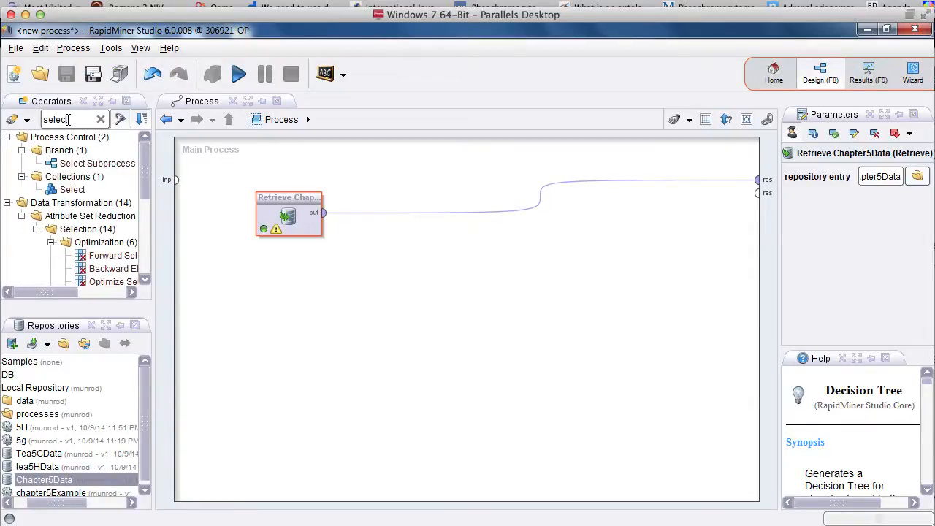
pyautogui.write('io')
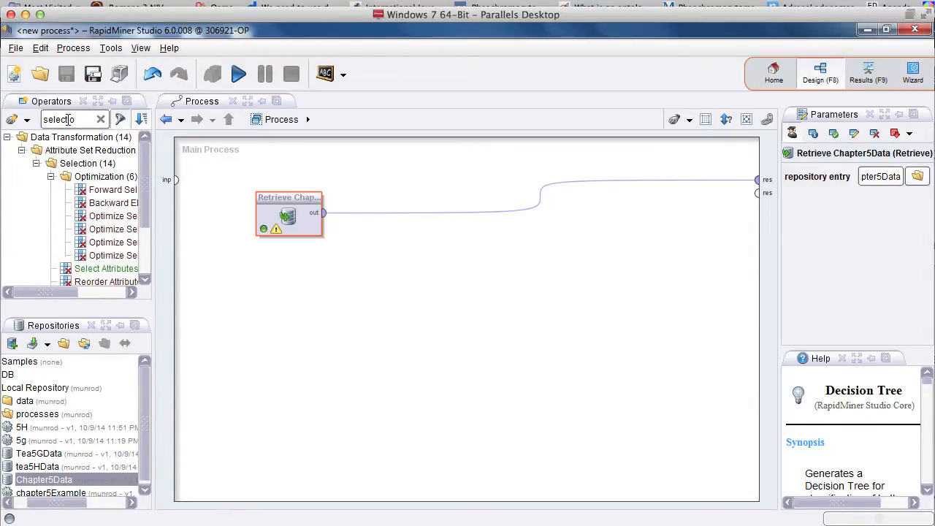
pyautogui.press('BackSpace')
pyautogui.press('BackSpace')
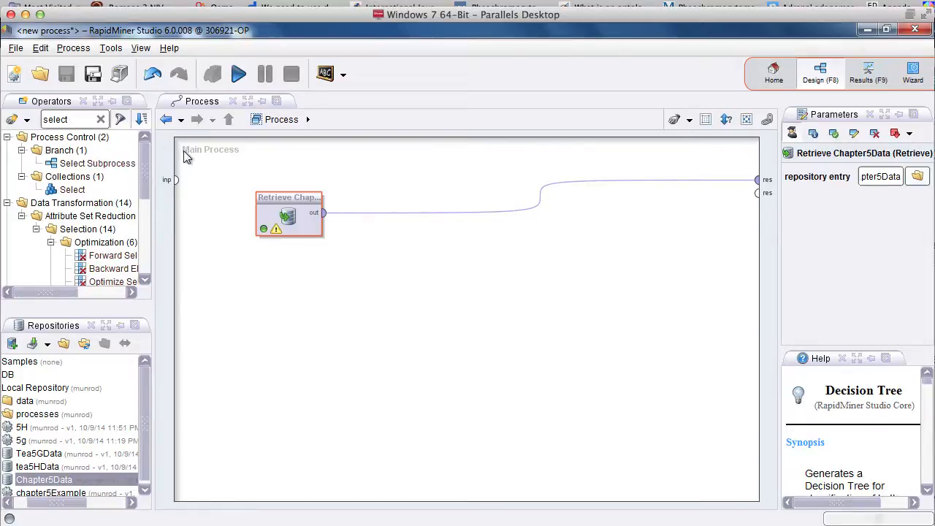
pyautogui.write('a')
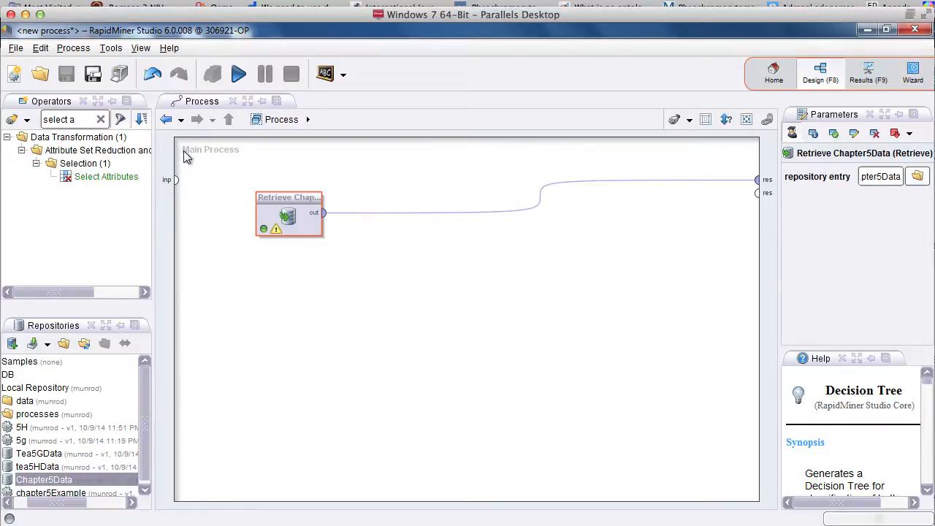
pyautogui.click(87, 178)
pyautogui.moveTo(90, 192); pyautogui.dragTo(405, 254)
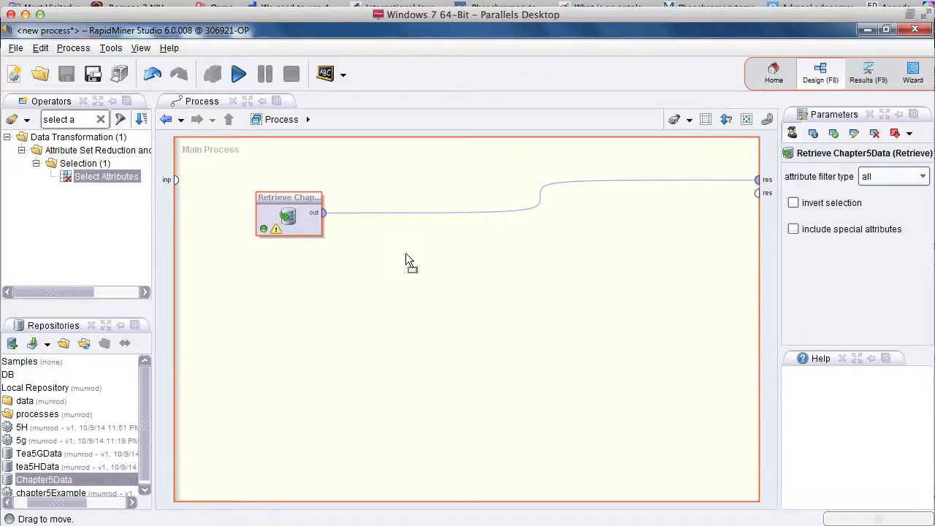
pyautogui.moveTo(324, 212); pyautogui.dragTo(391, 201)
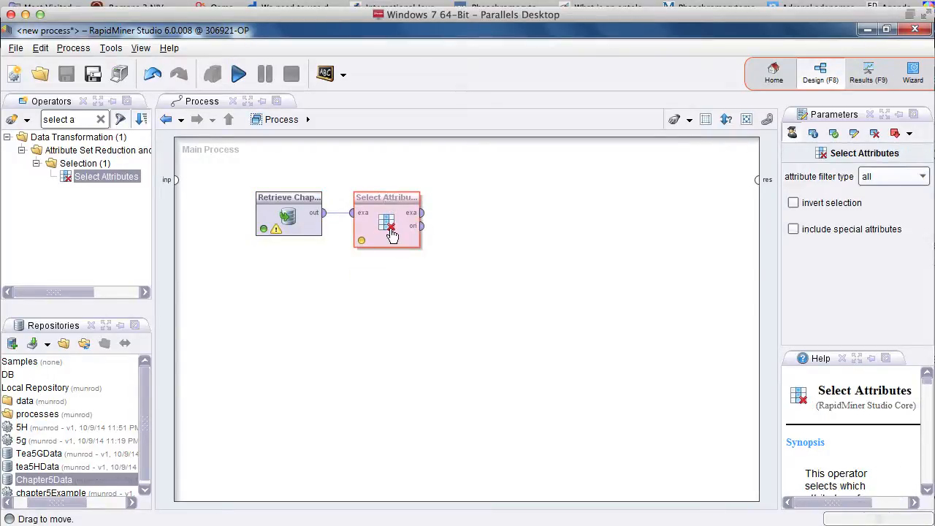
# Set the Select Attributes filter type to subset and include the Hobbies, Political and Professional attributes
pyautogui.click(923, 177)
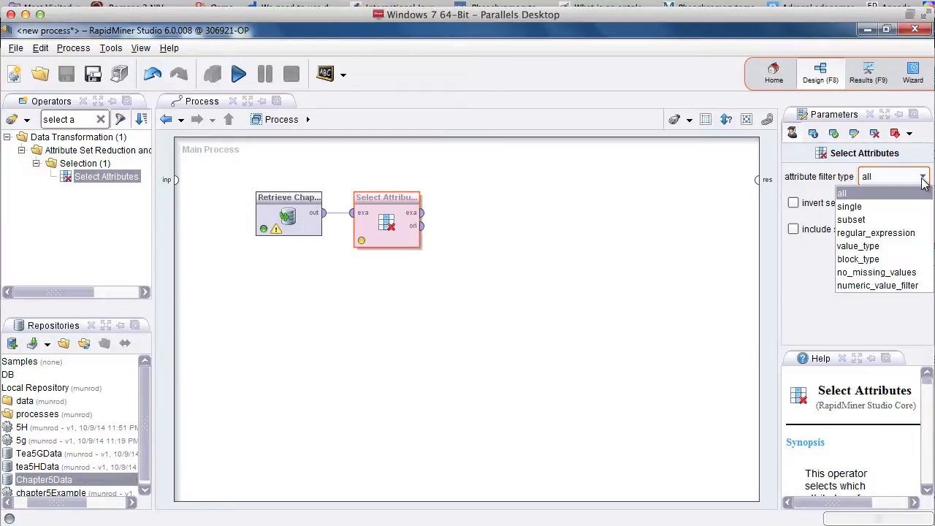
pyautogui.click(873, 221)
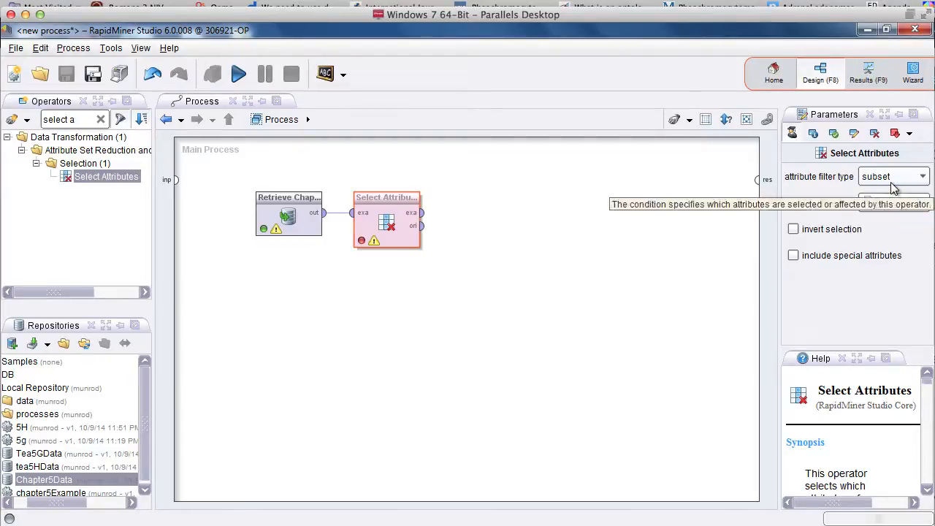
pyautogui.click(893, 206)
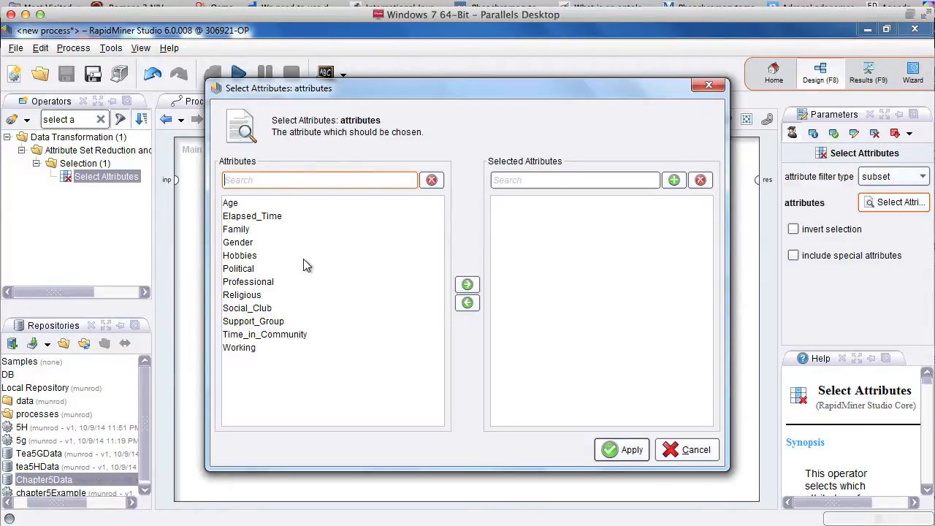
pyautogui.click(241, 257)
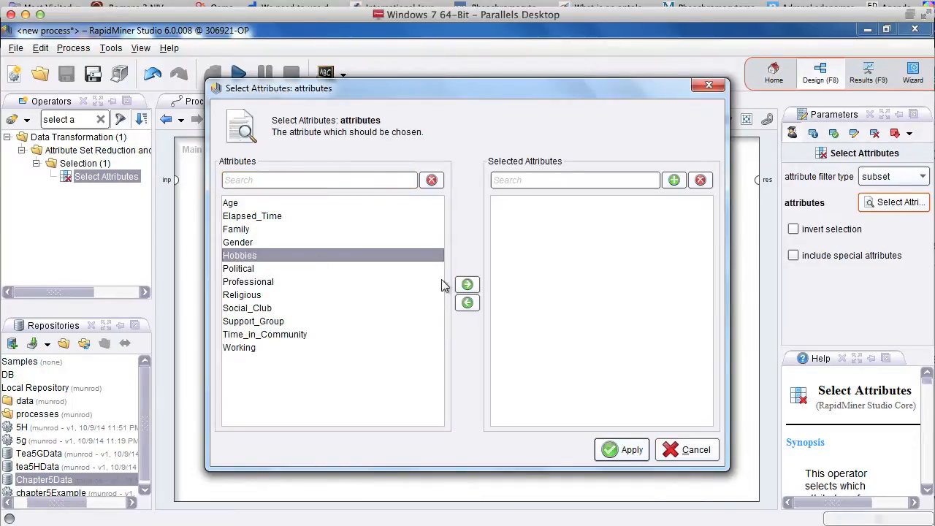
pyautogui.click(468, 285)
pyautogui.click(232, 258)
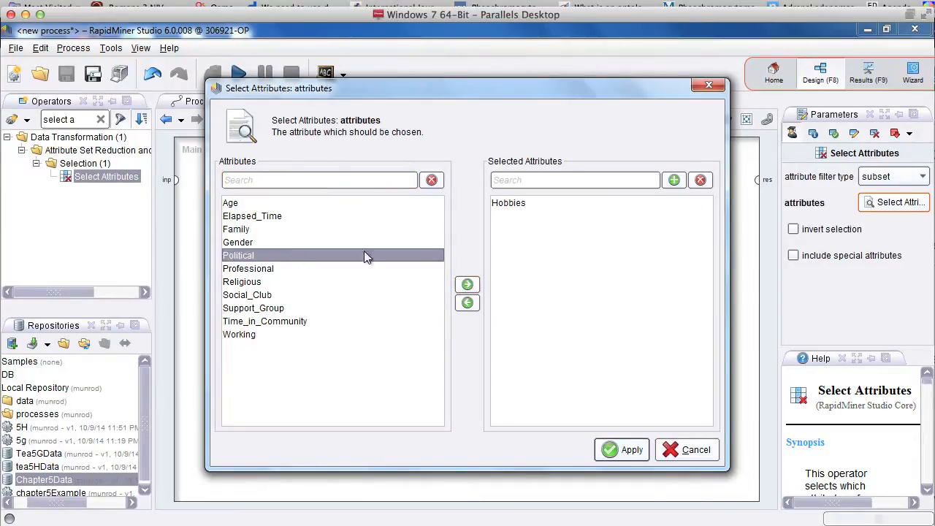
pyautogui.click(472, 285)
pyautogui.click(272, 258)
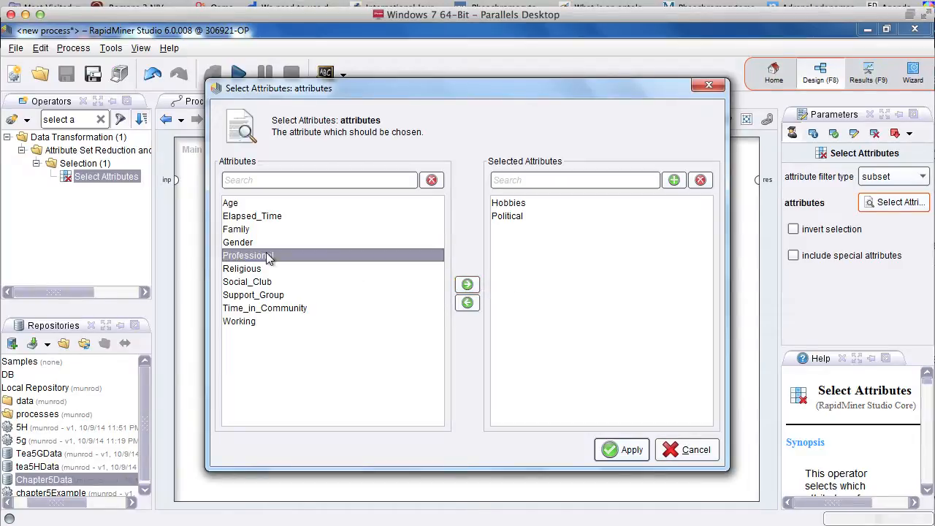
pyautogui.click(467, 285)
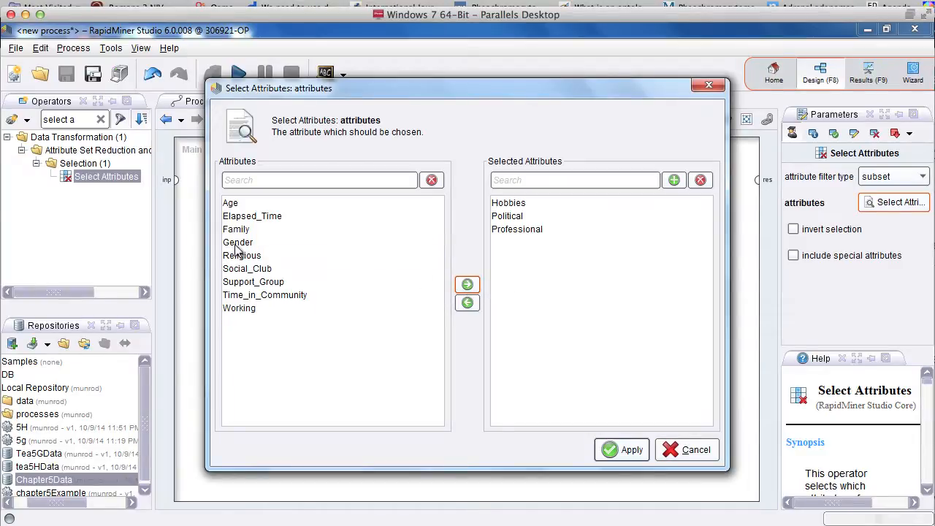
# Include Family, Religious, Social_Club and Support_Group in the selected attributes and apply the selection
pyautogui.click(235, 231)
pyautogui.click(468, 285)
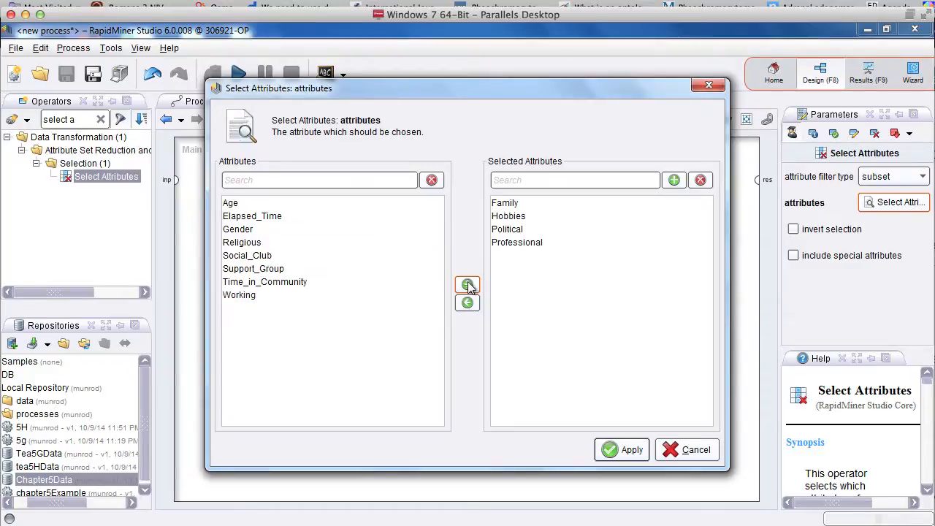
pyautogui.click(233, 242)
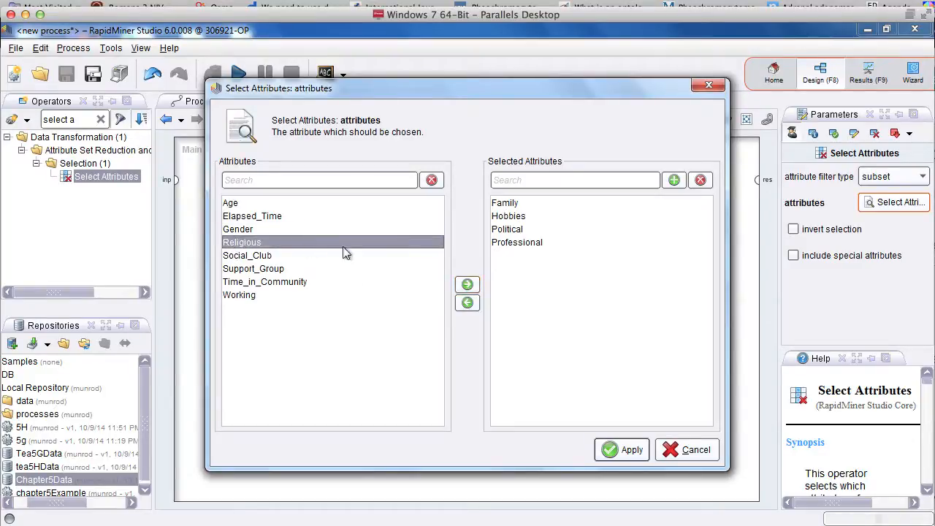
pyautogui.click(467, 285)
pyautogui.click(242, 242)
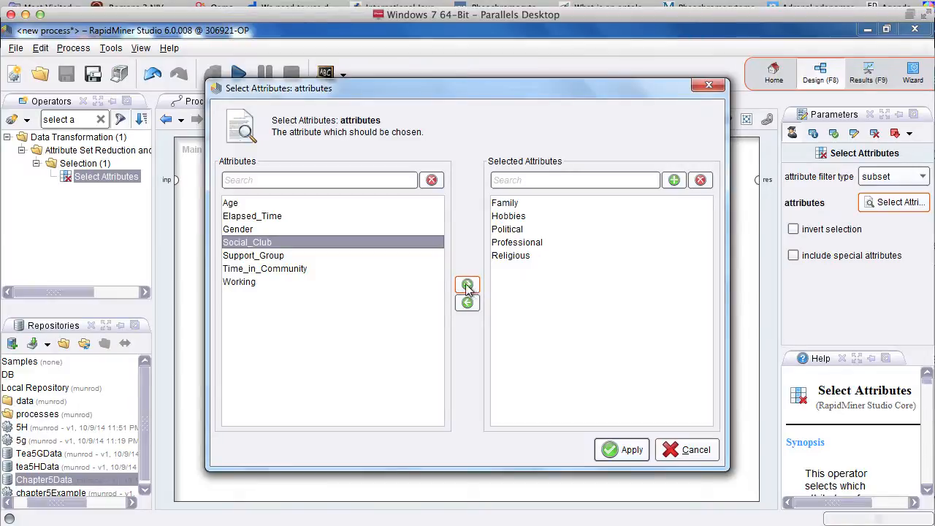
pyautogui.click(468, 285)
pyautogui.click(272, 244)
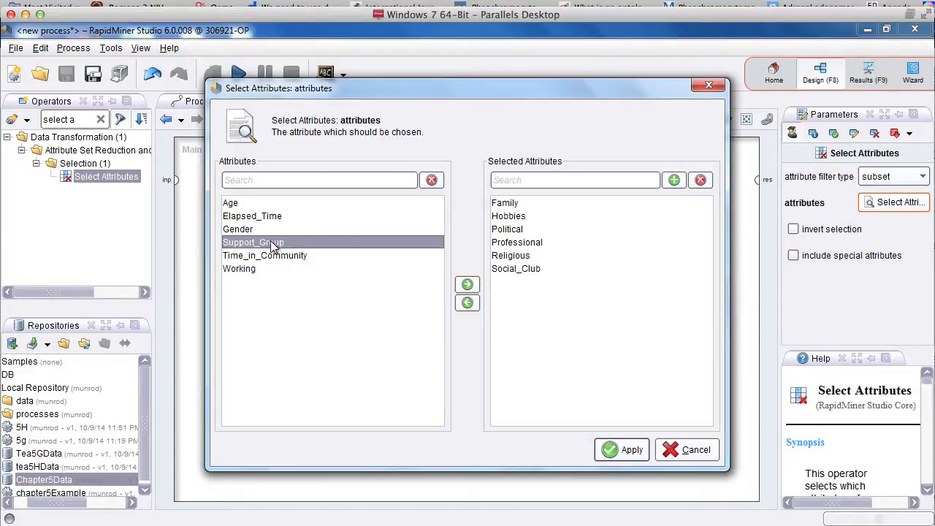
pyautogui.click(468, 286)
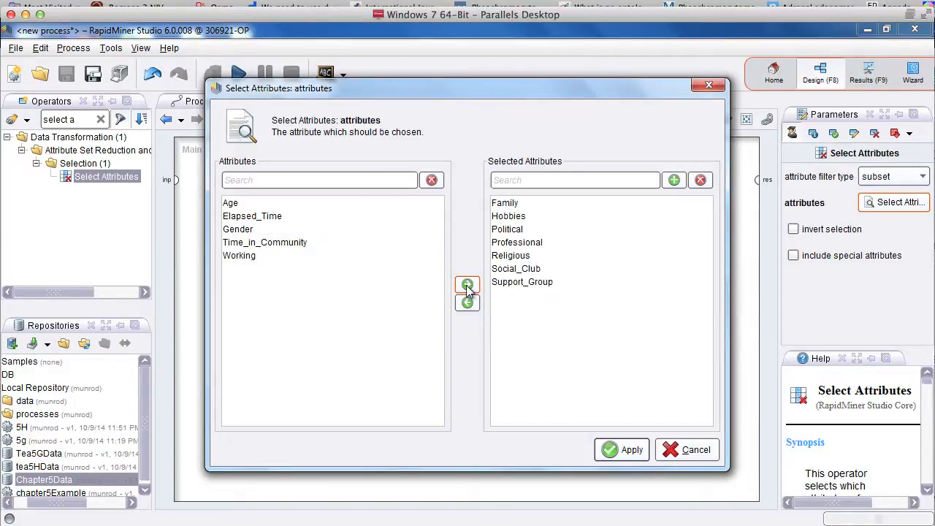
pyautogui.click(617, 451)
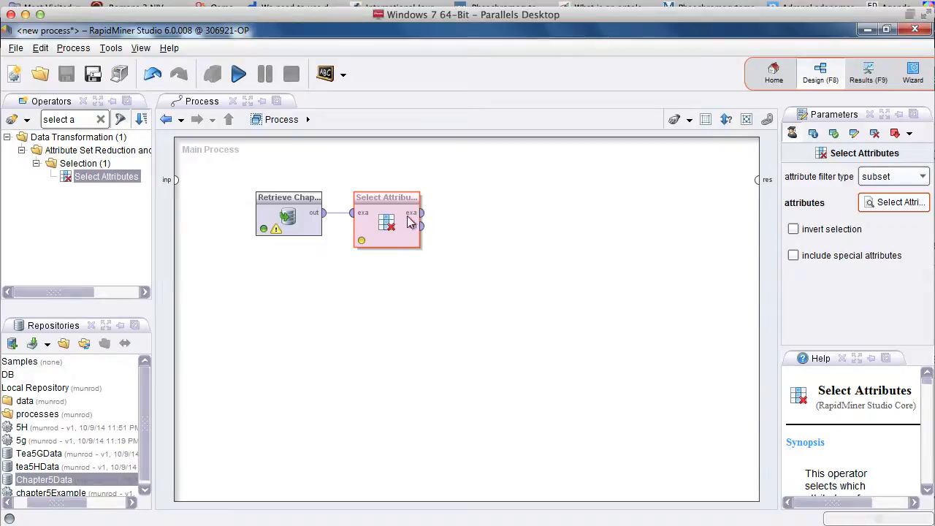
# Add the Numerical to Binominal operator and connect the Select Attributes example set output to its input
pyautogui.click(101, 119)
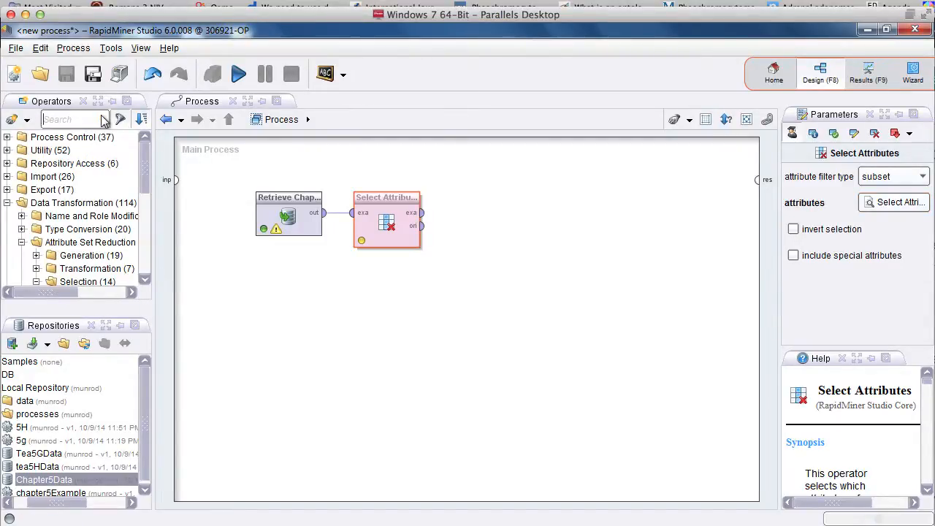
pyautogui.write('nu')
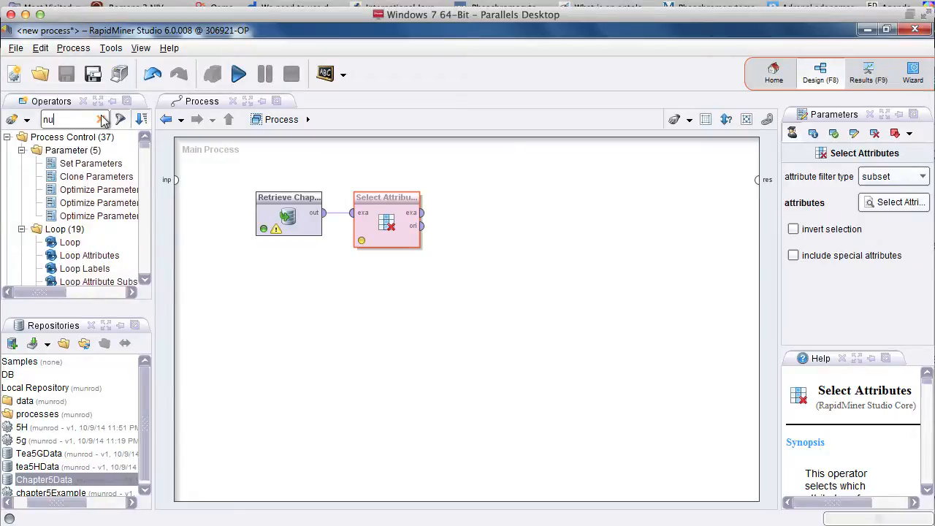
pyautogui.write('mer')
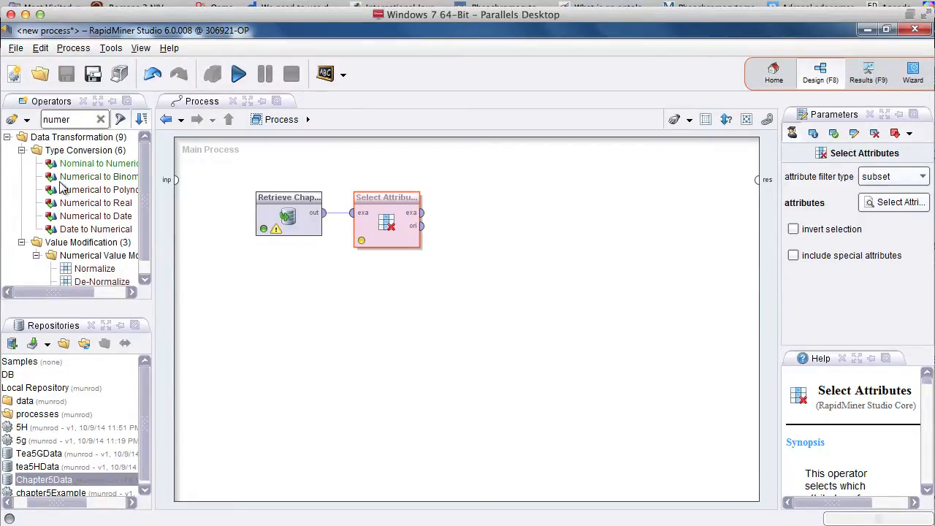
pyautogui.moveTo(62, 182); pyautogui.dragTo(495, 212)
pyautogui.moveTo(422, 213); pyautogui.dragTo(451, 212)
pyautogui.moveTo(519, 223)
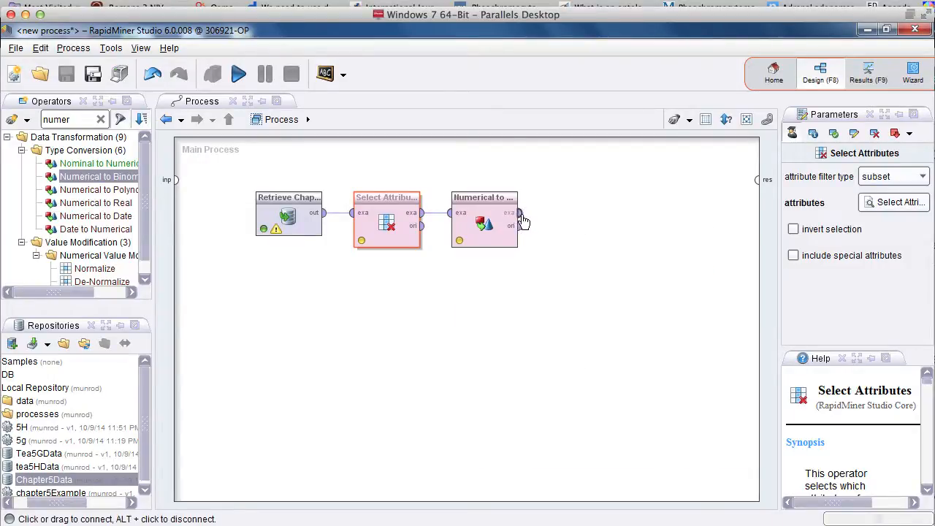
# Connect the Numerical to Binominal example set output to the process result port and run the process
pyautogui.click(524, 220)
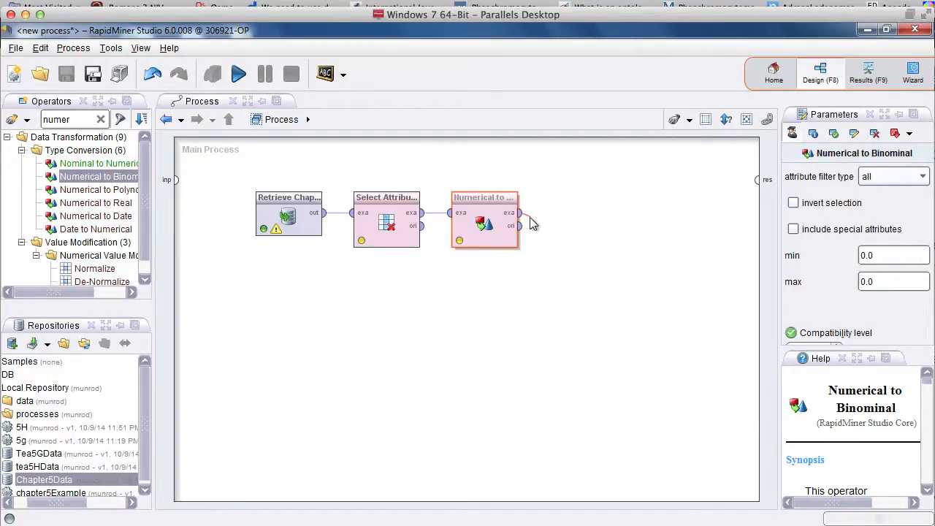
pyautogui.moveTo(520, 213); pyautogui.dragTo(757, 182)
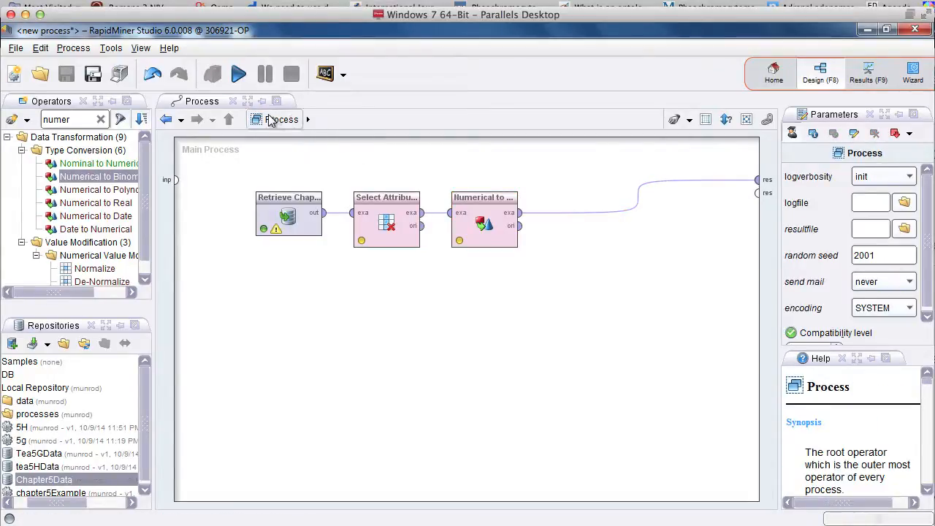
pyautogui.click(239, 74)
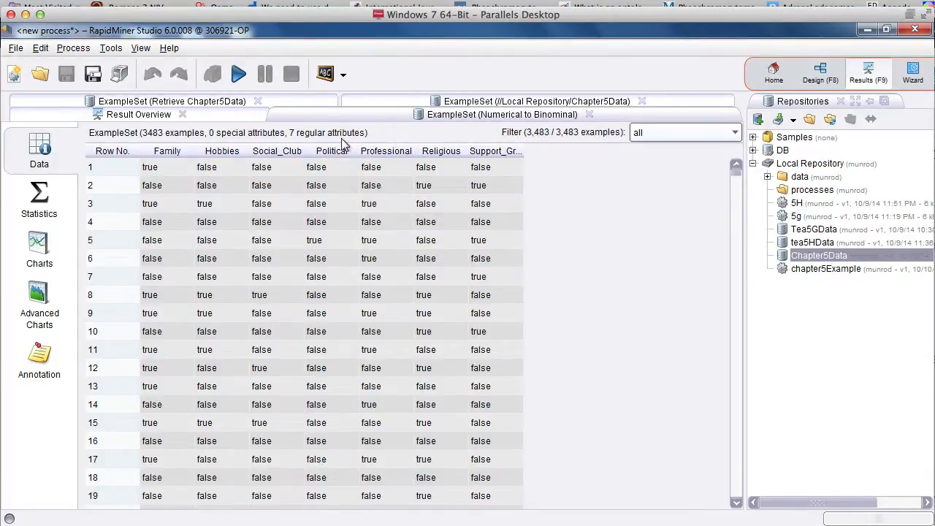
# Add the FP-Growth operator beside Numerical to Binominal and connect that operator's example set output to the FP-Growth input
pyautogui.click(818, 76)
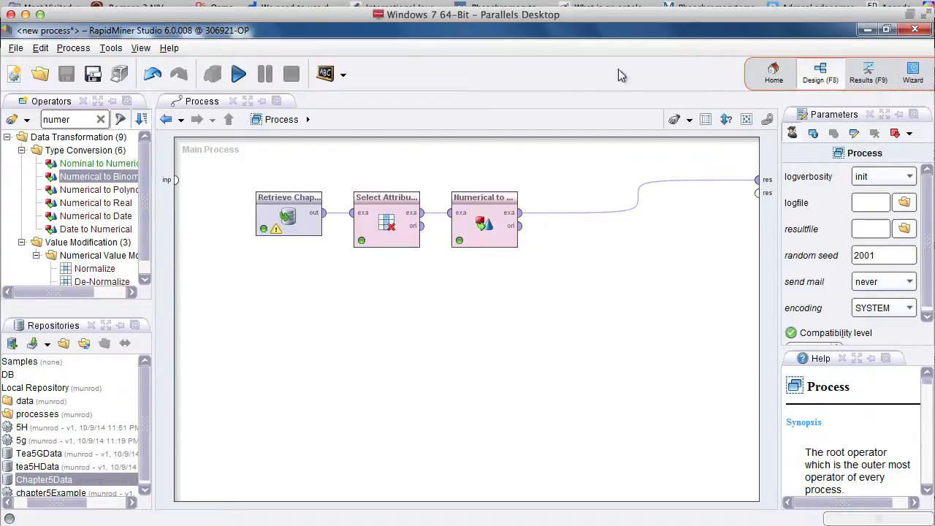
pyautogui.doubleClick(84, 119)
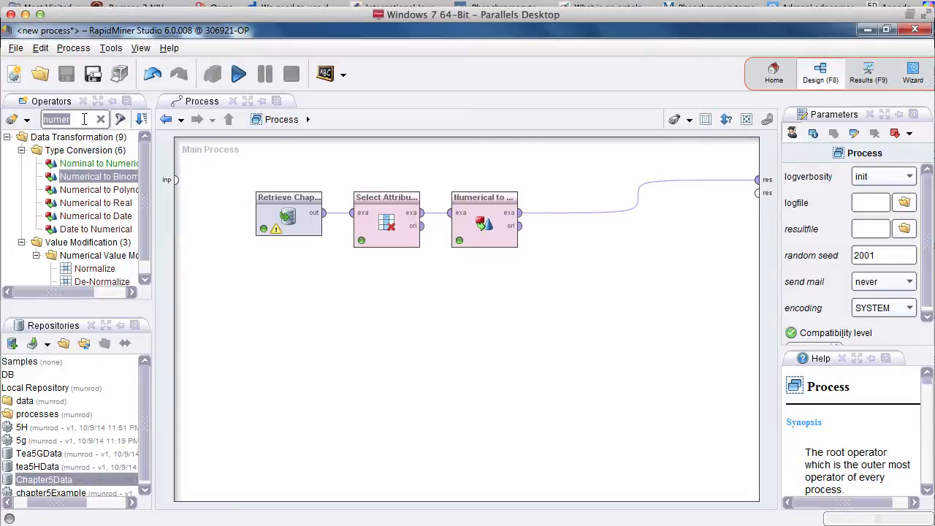
pyautogui.write('fp')
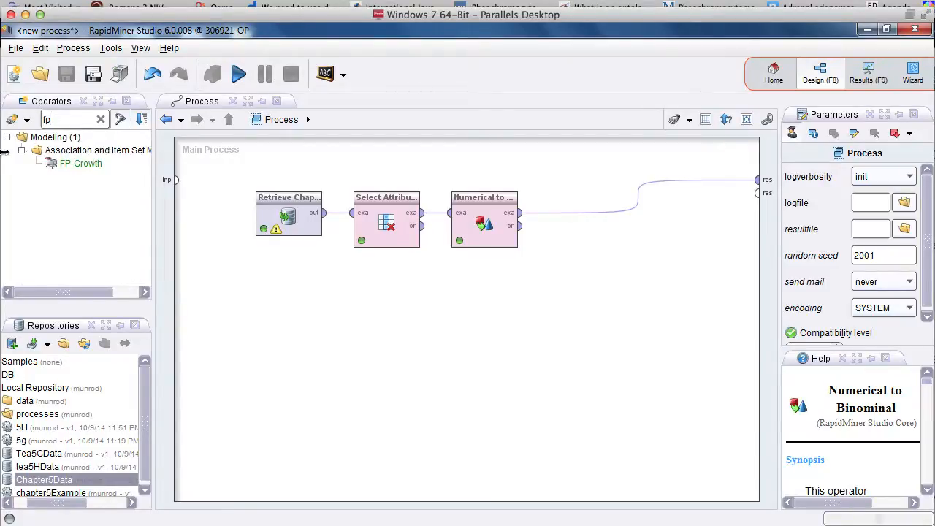
pyautogui.moveTo(52, 163); pyautogui.dragTo(592, 208)
pyautogui.moveTo(585, 244); pyautogui.dragTo(583, 241)
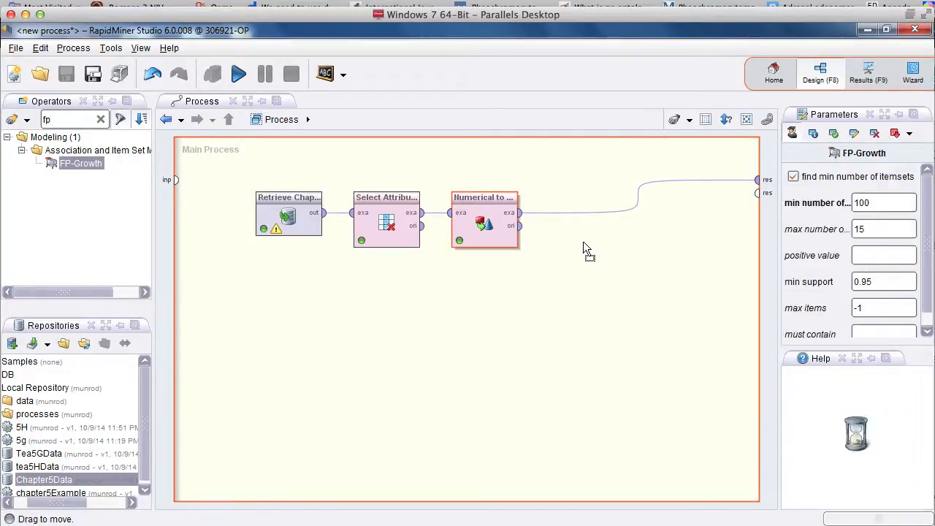
pyautogui.click(522, 217)
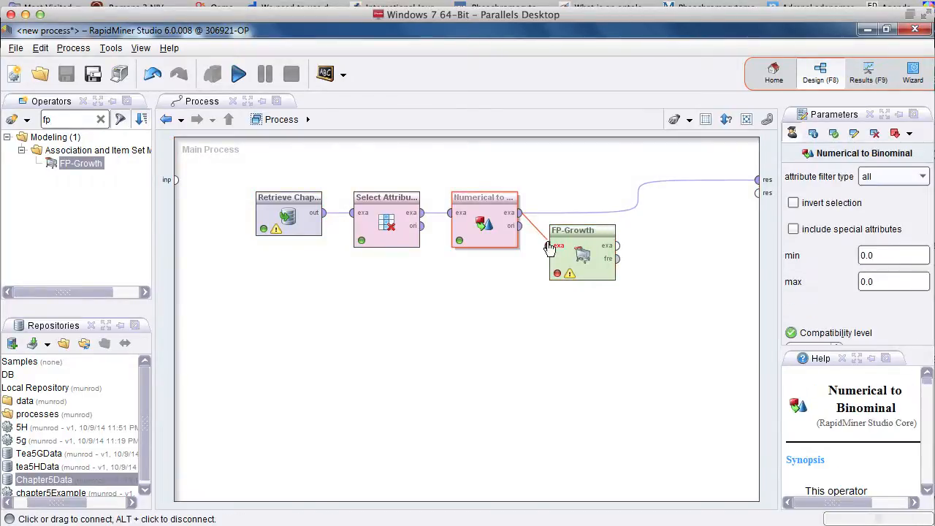
pyautogui.click(549, 245)
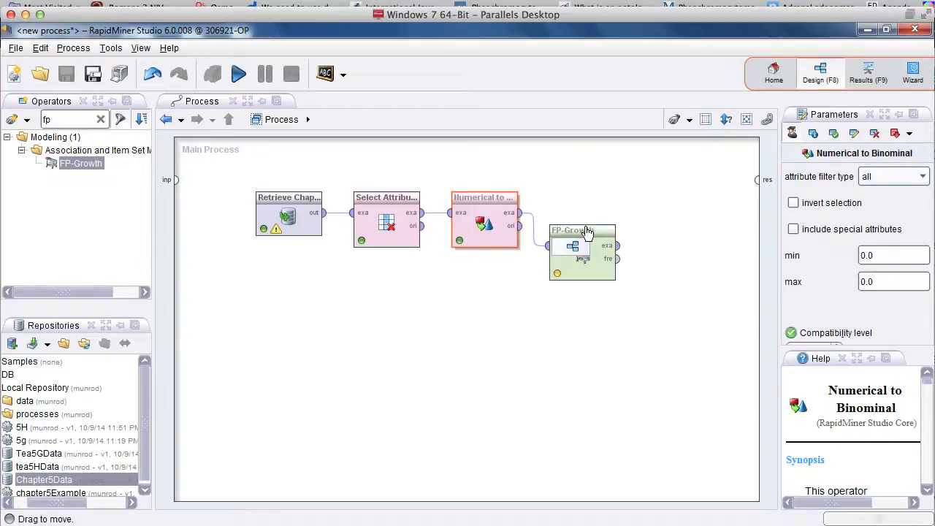
pyautogui.moveTo(590, 233); pyautogui.dragTo(590, 199)
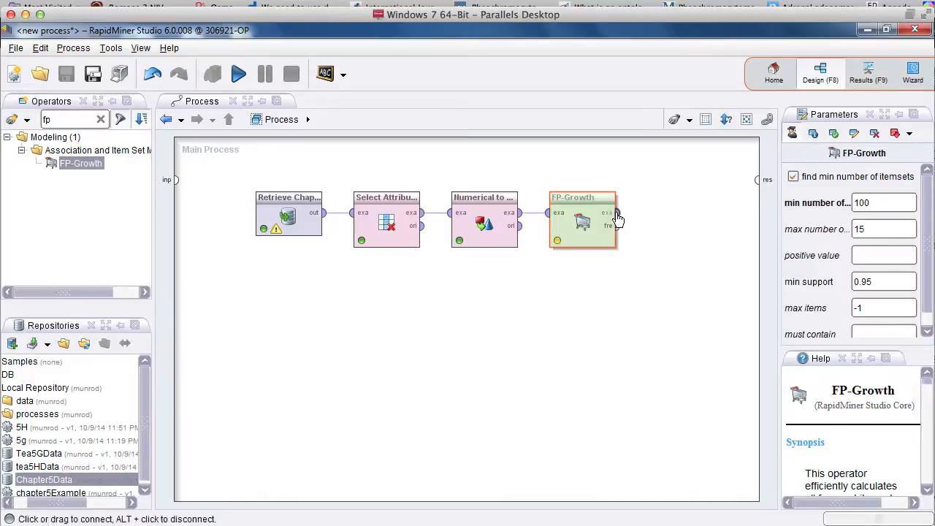
# Connect the FP-Growth example set output to the first result port, then run the process and check its results
pyautogui.moveTo(617, 212); pyautogui.dragTo(760, 183)
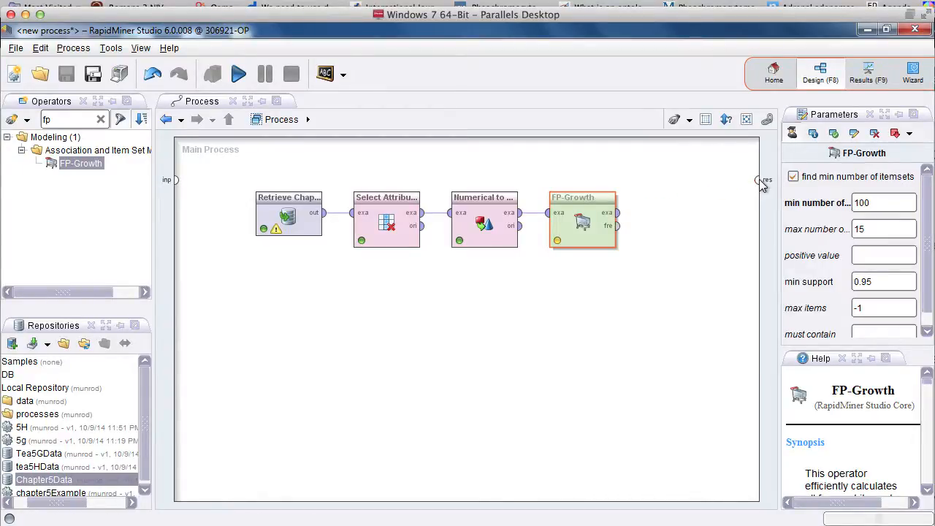
pyautogui.moveTo(618, 213); pyautogui.dragTo(759, 180)
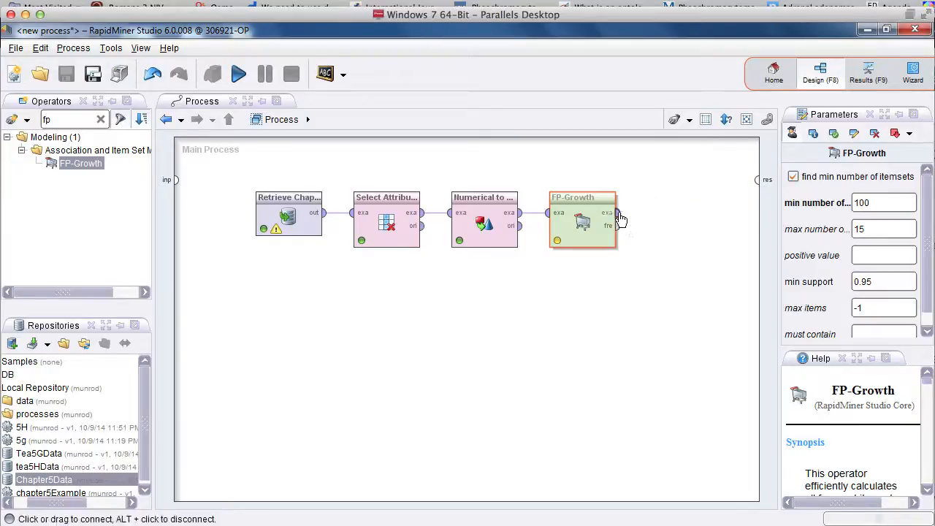
pyautogui.moveTo(618, 214); pyautogui.dragTo(758, 181)
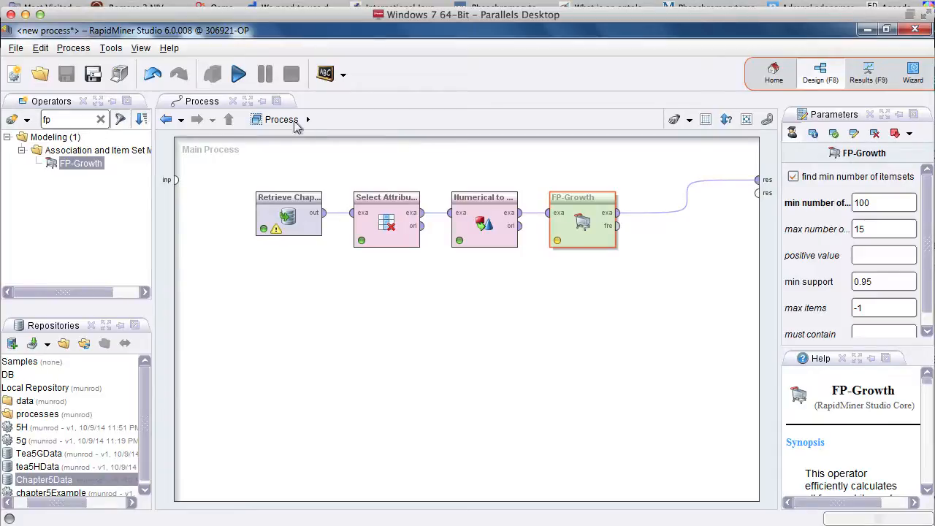
pyautogui.click(238, 74)
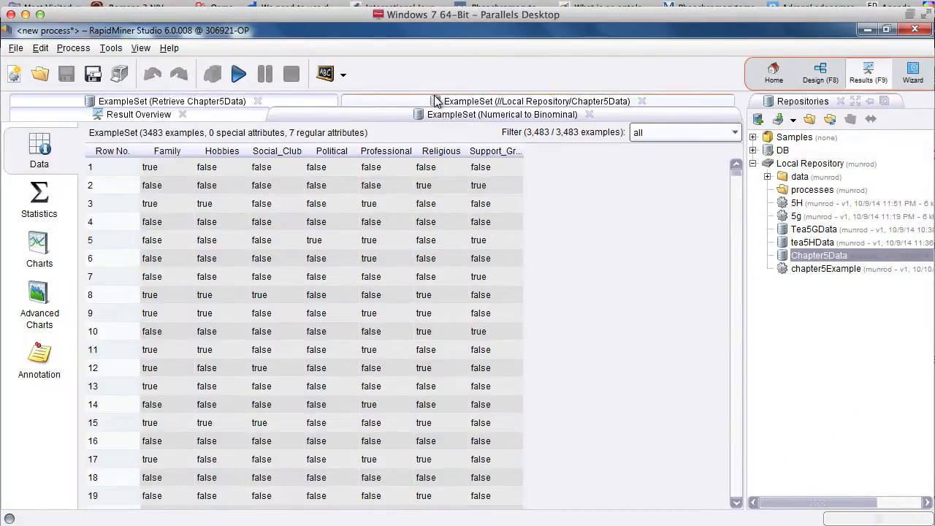
pyautogui.click(231, 114)
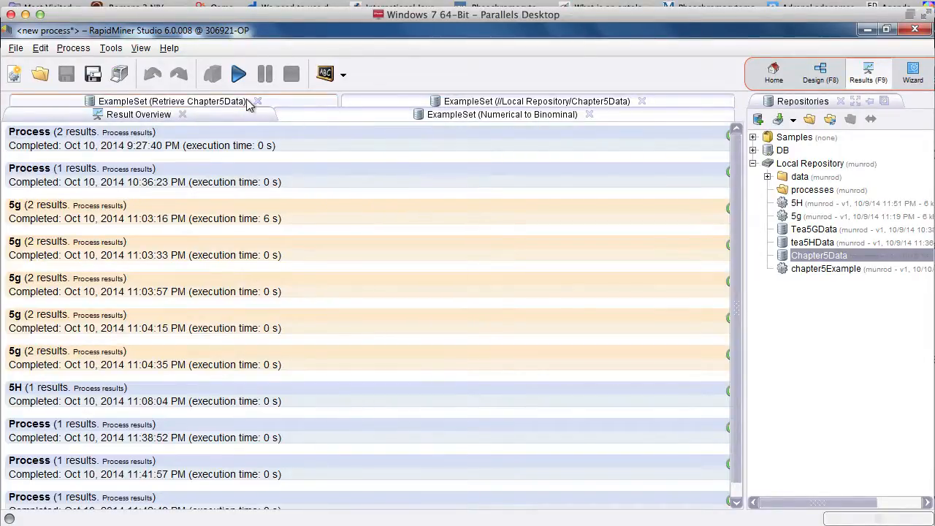
pyautogui.click(474, 114)
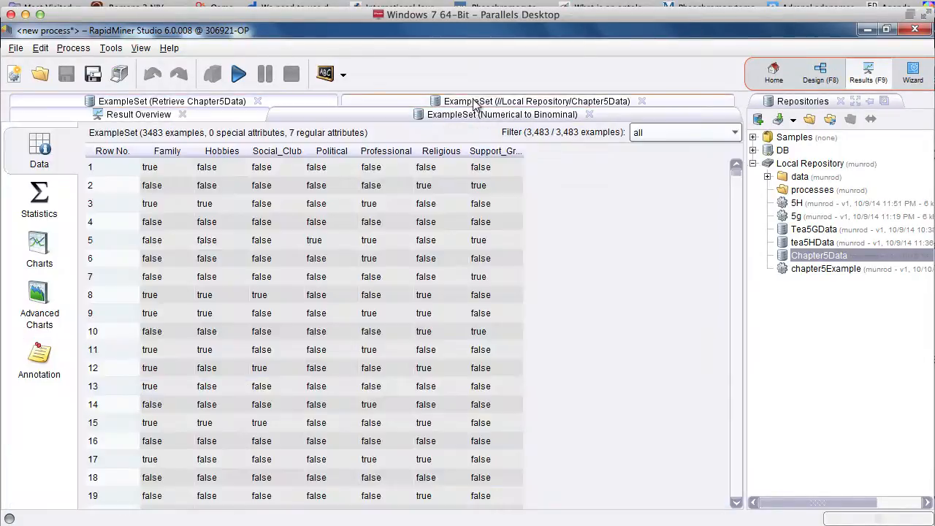
pyautogui.click(474, 102)
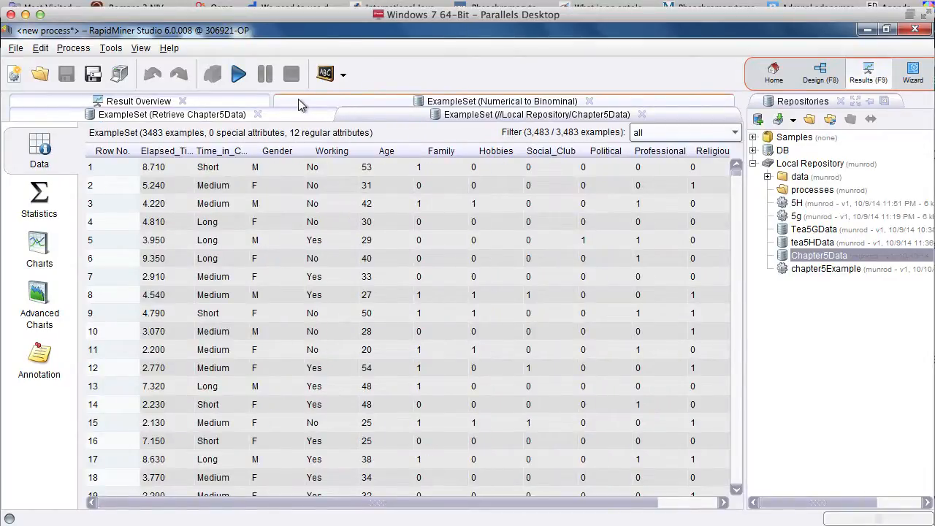
pyautogui.click(215, 97)
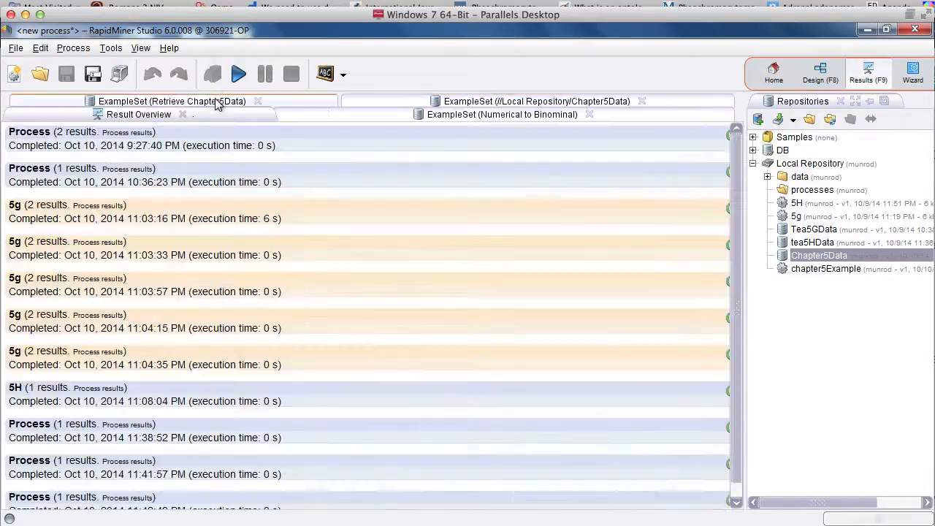
# Connect the FP-Growth frequent item sets output to the second result port and run the process
pyautogui.click(820, 71)
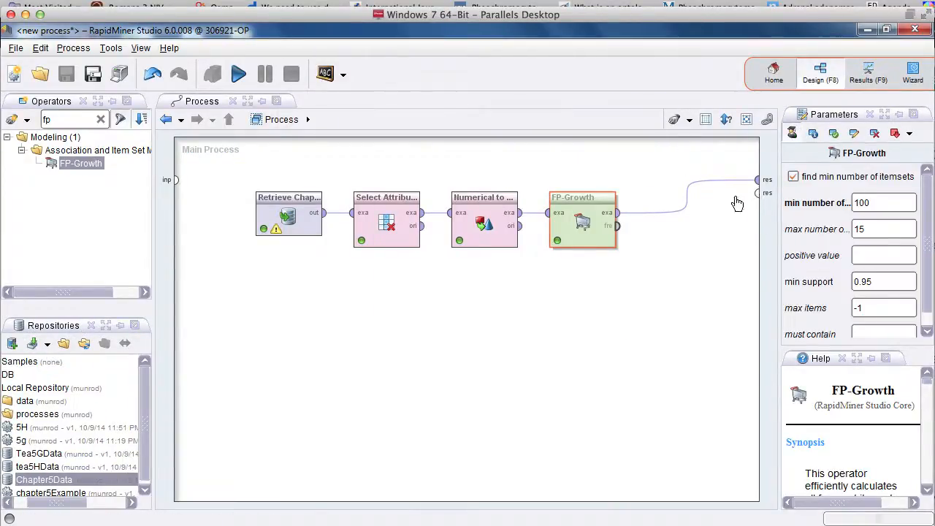
pyautogui.click(618, 226)
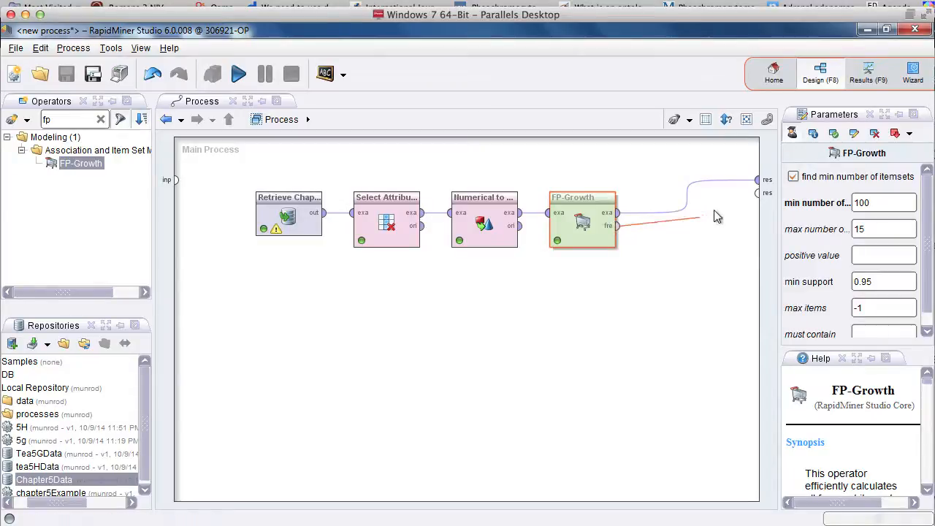
pyautogui.click(758, 193)
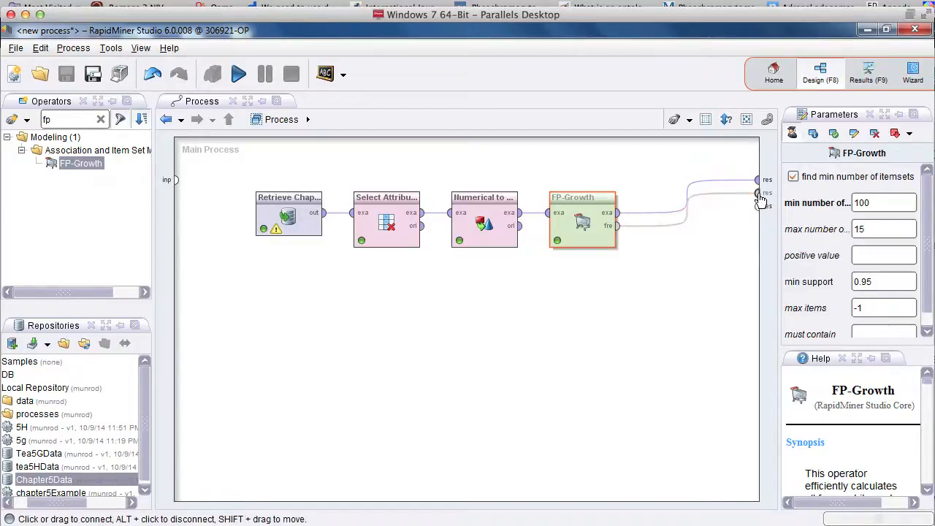
pyautogui.click(236, 74)
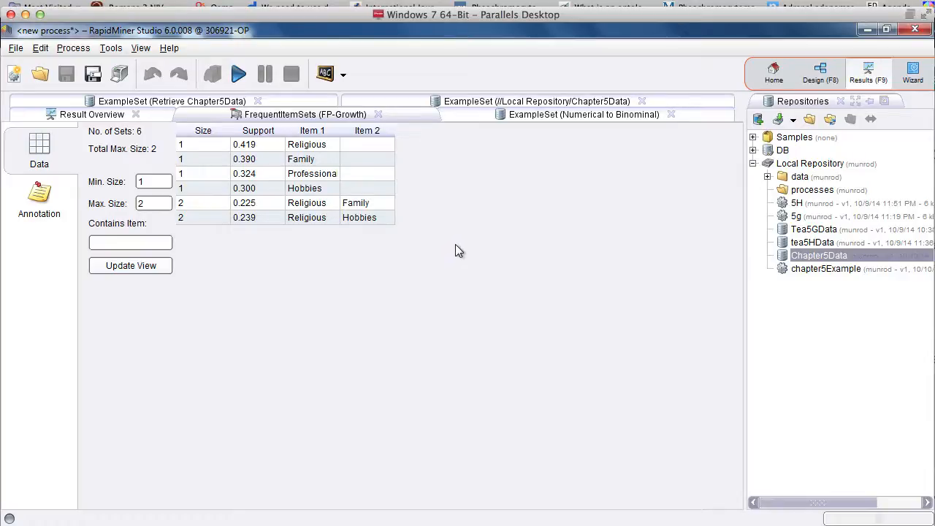
# Add the Create Association Rules operator below FP-Growth and connect the FP-Growth frequent item sets output to its item sets input
pyautogui.click(816, 76)
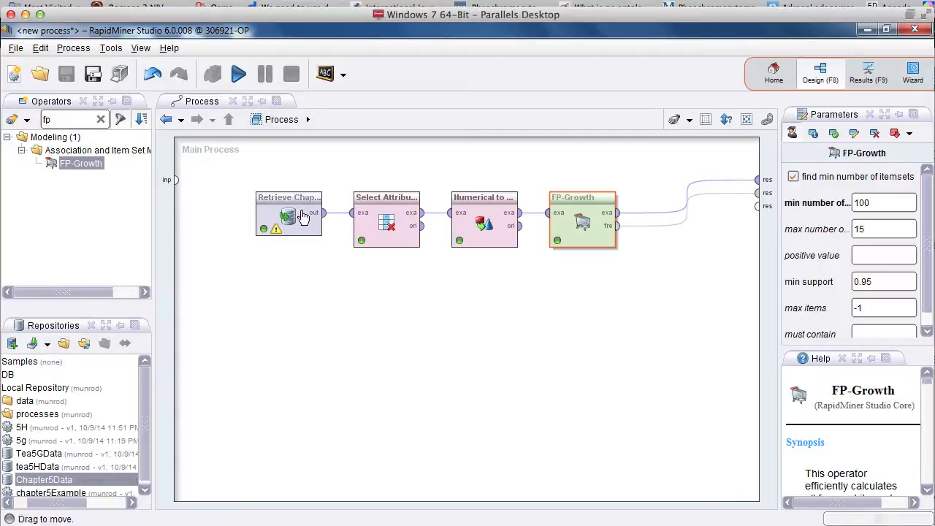
pyautogui.click(101, 121)
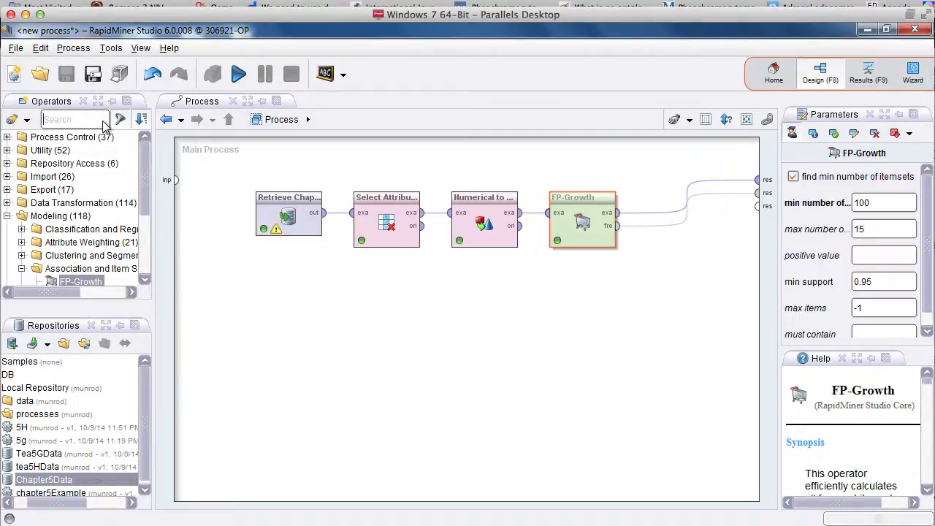
pyautogui.write('crea')
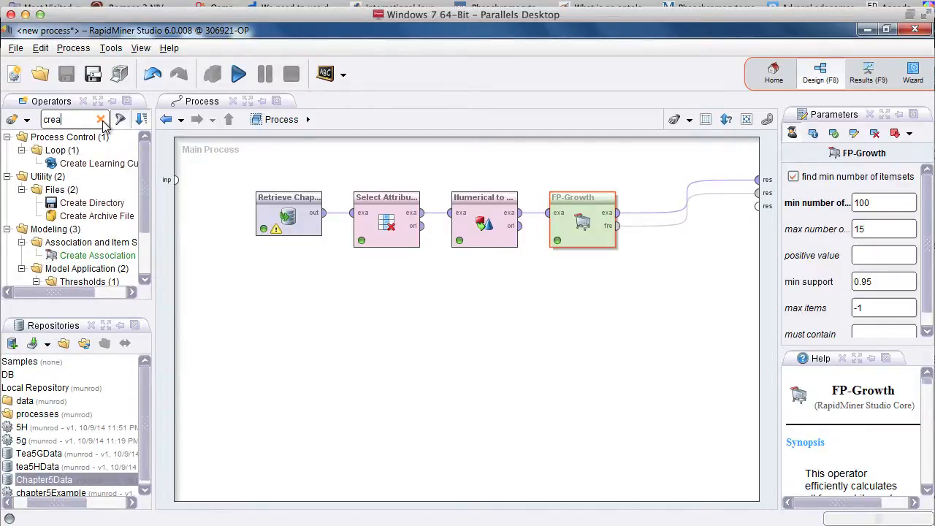
pyautogui.click(52, 259)
pyautogui.moveTo(52, 260); pyautogui.dragTo(611, 322)
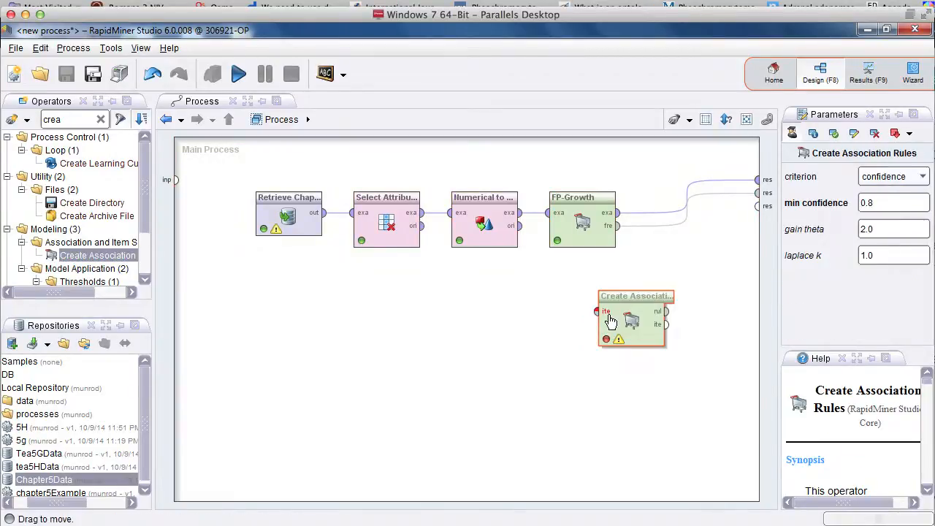
pyautogui.click(618, 244)
pyautogui.moveTo(617, 226); pyautogui.dragTo(597, 311)
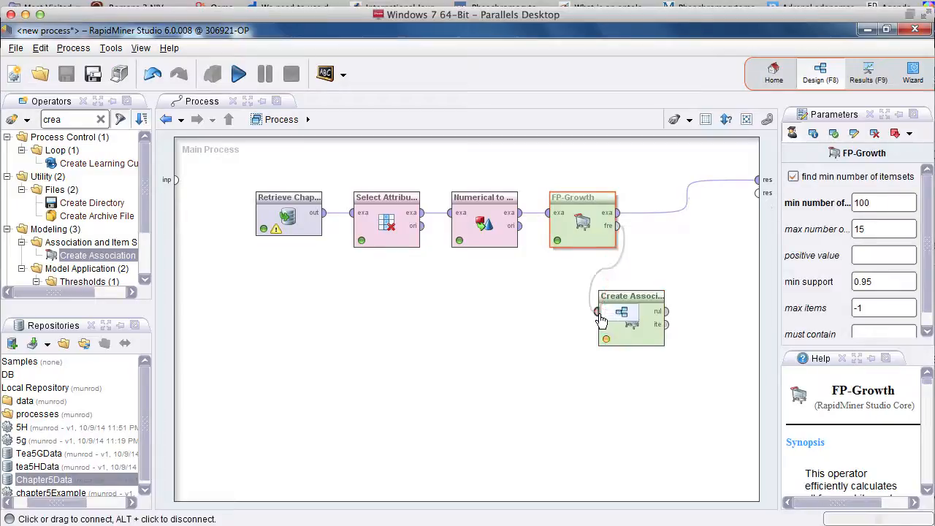
# Connect the Create Association Rules rules output to the second result port, place the operator beside FP-Growth and run the process
pyautogui.moveTo(666, 312); pyautogui.dragTo(758, 193)
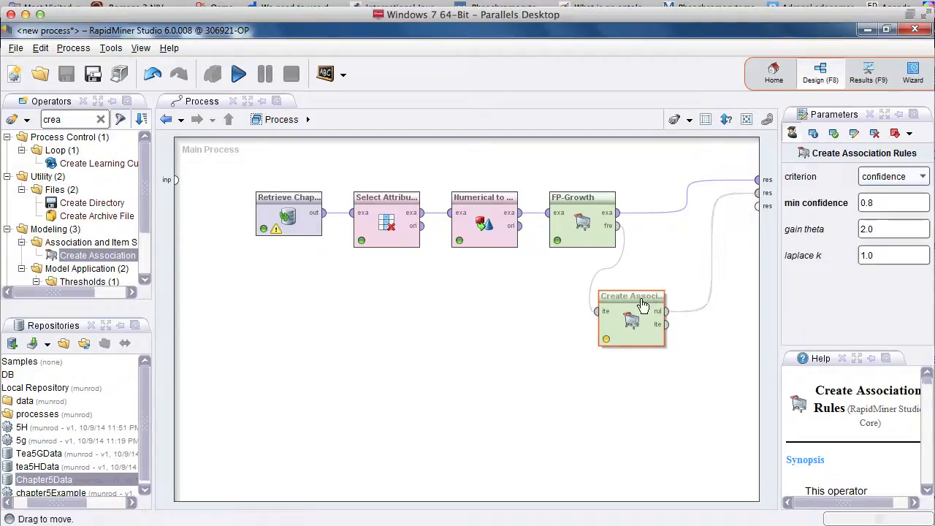
pyautogui.moveTo(640, 308); pyautogui.dragTo(688, 246)
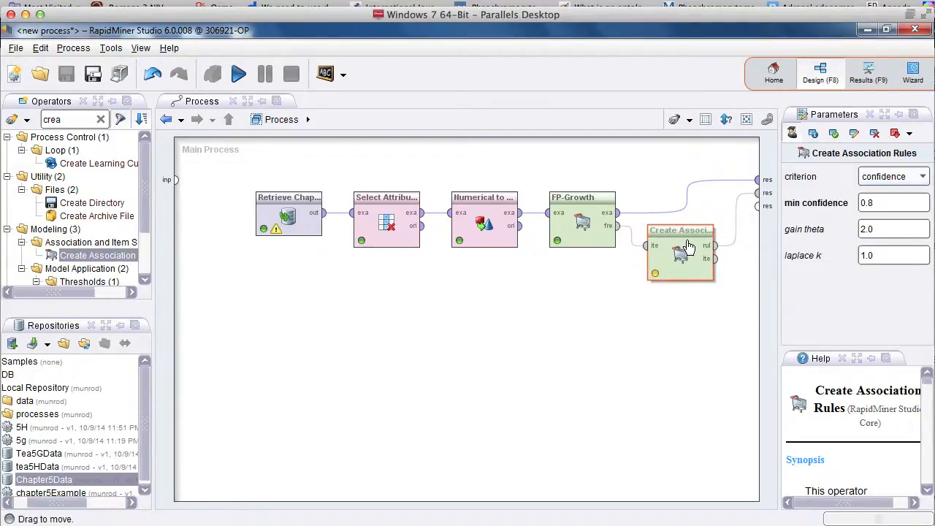
pyautogui.click(239, 74)
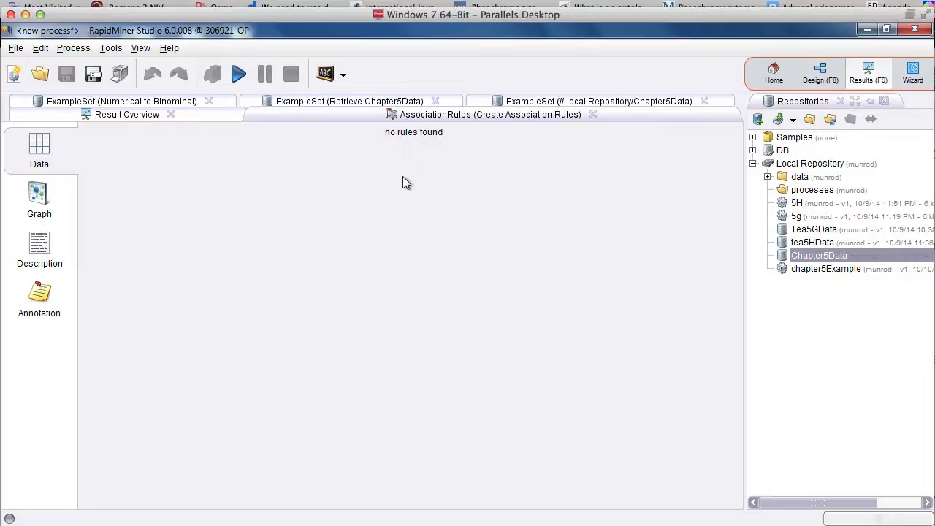
# Try to set the min confidence of Create Association Rules to 0.5 and run the process
pyautogui.click(817, 76)
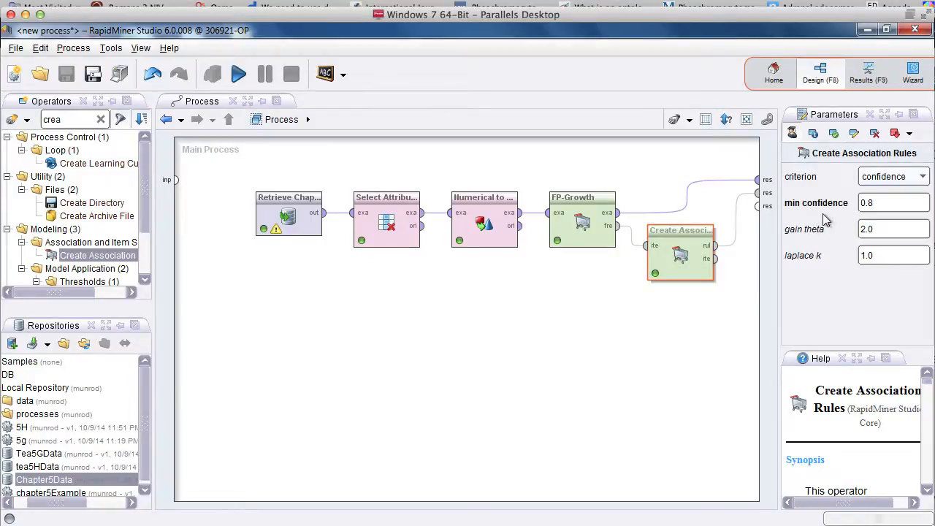
pyautogui.click(883, 204)
pyautogui.press('BackSpace')
pyautogui.write('5')
pyautogui.click(643, 348)
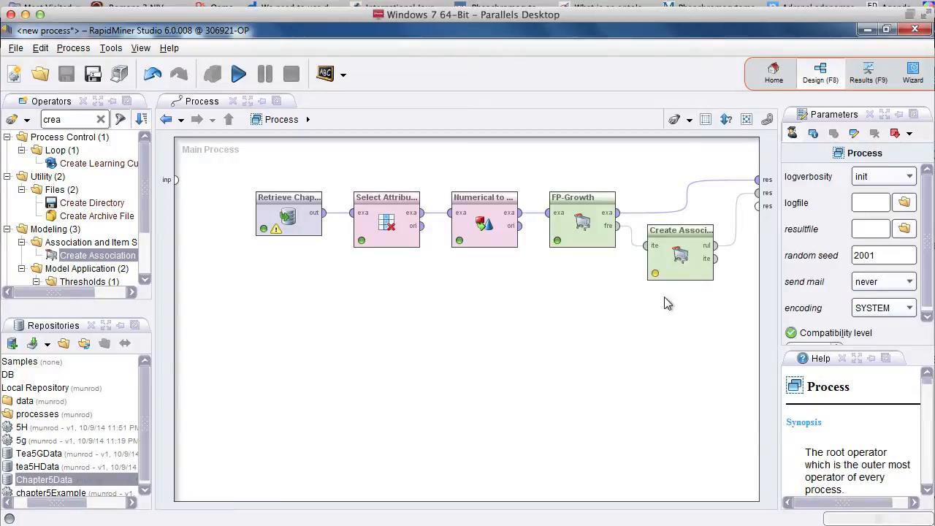
pyautogui.click(688, 236)
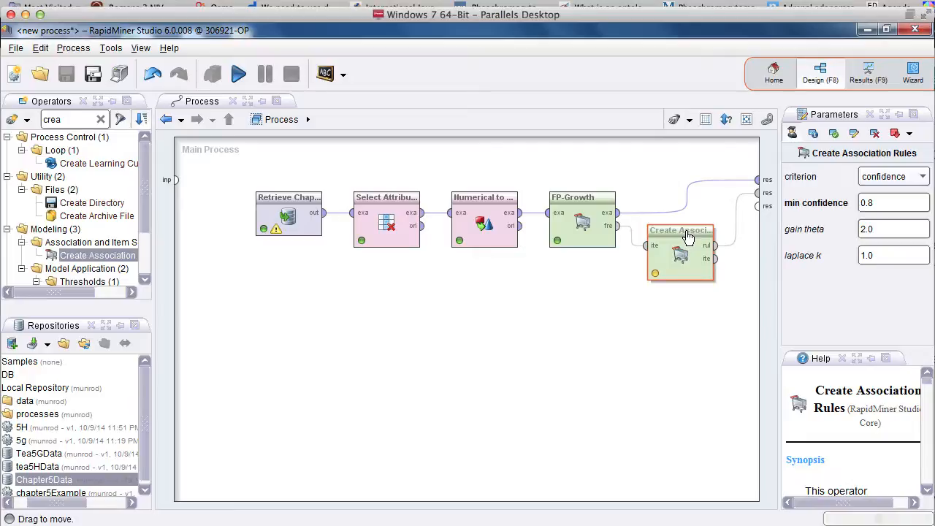
pyautogui.click(238, 77)
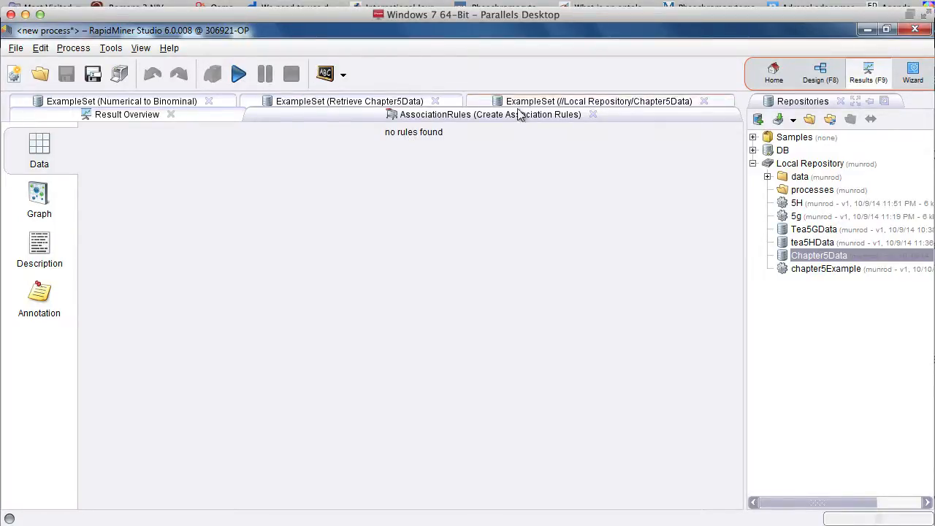
# Replace the min confidence of Create Association Rules with 0.5 and rerun the process
pyautogui.click(817, 76)
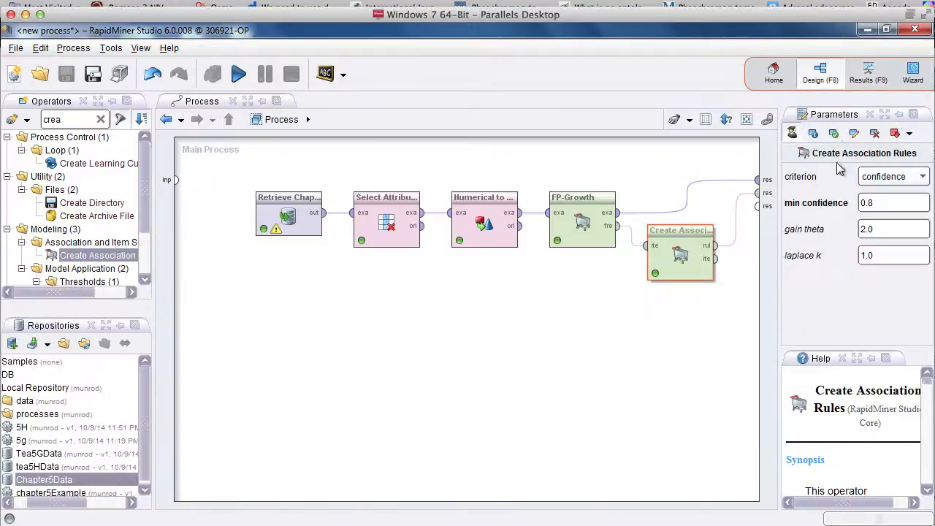
pyautogui.click(877, 203)
pyautogui.moveTo(864, 203); pyautogui.dragTo(883, 205)
pyautogui.write('.5')
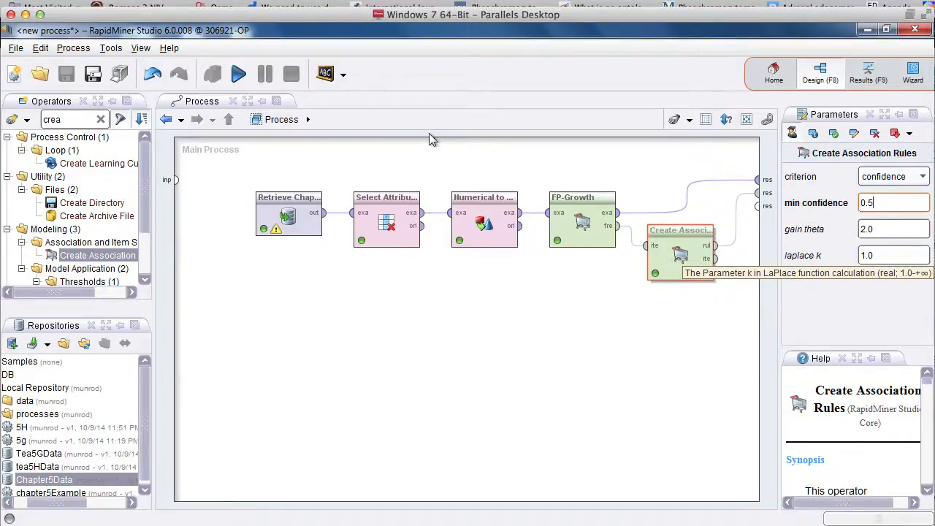
pyautogui.click(238, 74)
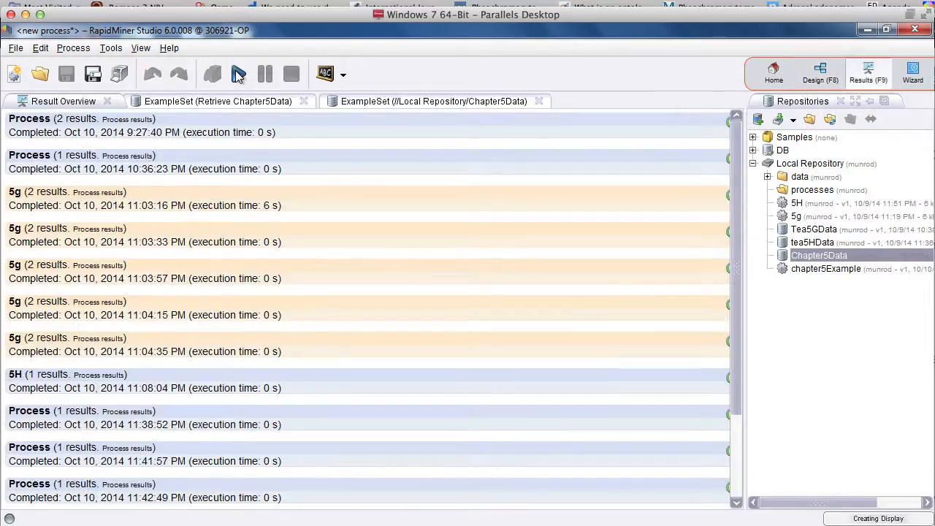